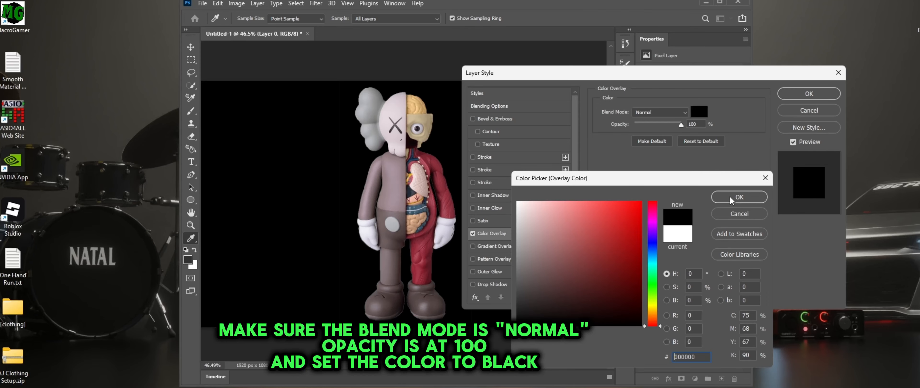
Apply a black color overlay to Layer 0 with Normal blend mode and 100% opacity
click(739, 197)
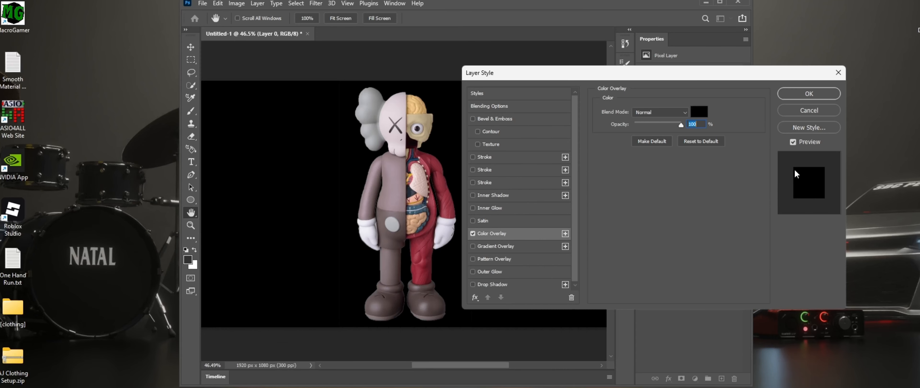
click(801, 93)
key(z)
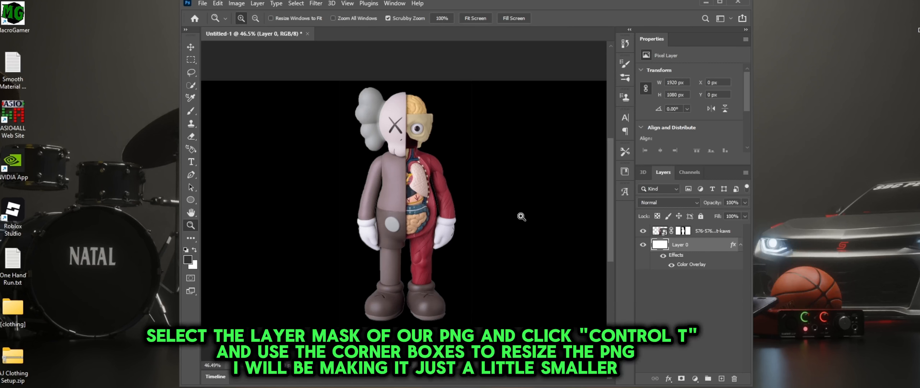
Scale the figure layer down proportionally to about 83.5% with Free Transform, starting from its layer mask
click(683, 231)
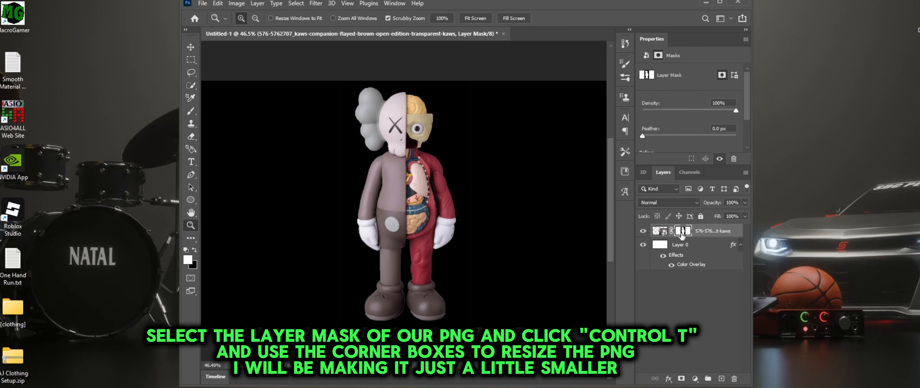
key(ctrl+t)
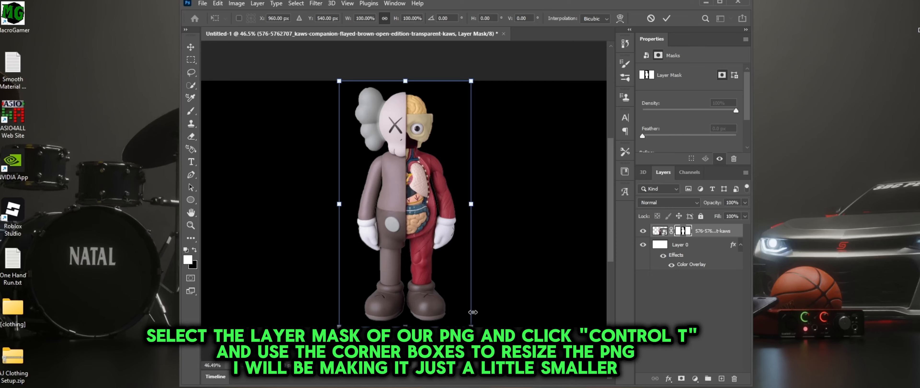
drag(473, 326, 450, 285)
drag(404, 207, 417, 227)
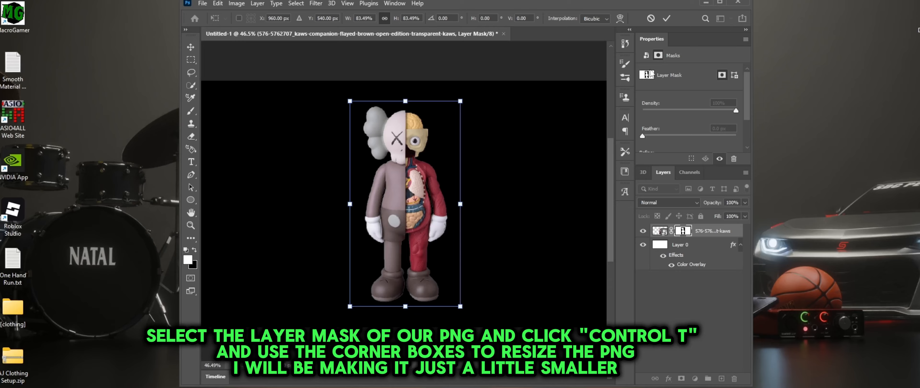
click(666, 18)
key(z)
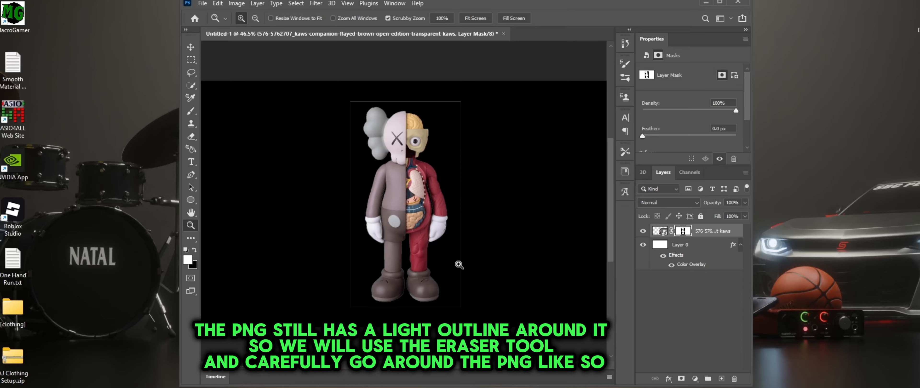
Erase the faint outline around the figure on its layer mask with an 80 px Eraser at 100% hardness
key(v)
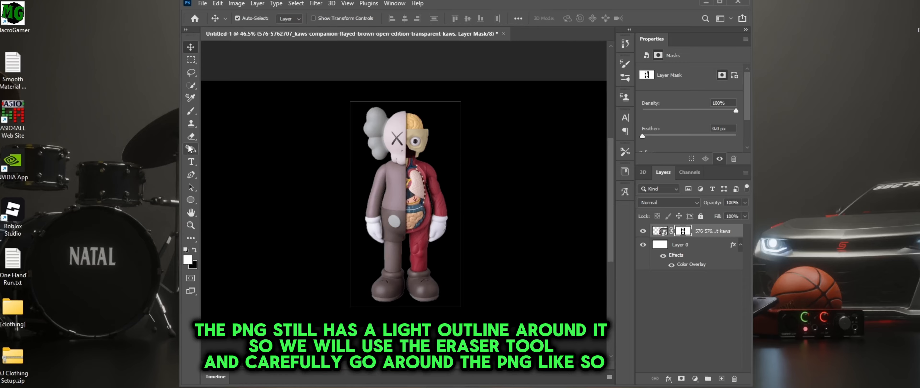
click(191, 138)
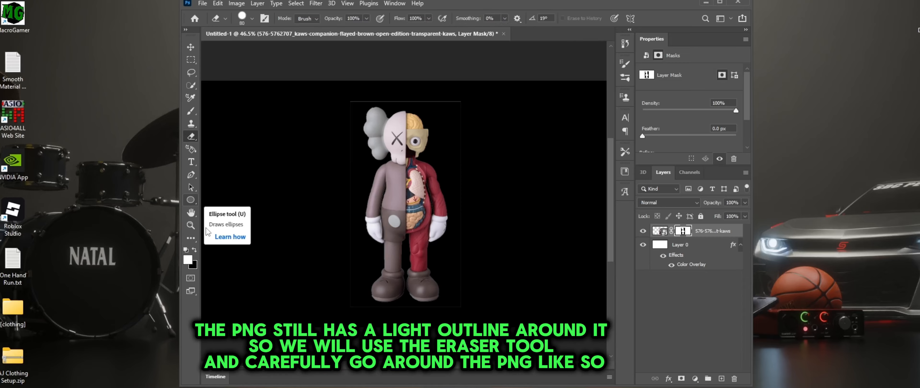
click(252, 19)
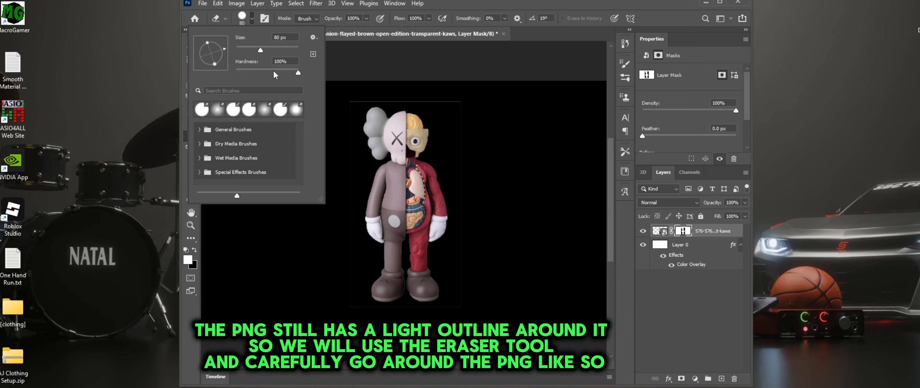
mouse_move(349, 175)
mouse_down()
mouse_move(352, 306)
mouse_move(461, 309)
mouse_move(461, 103)
mouse_move(351, 96)
mouse_move(348, 188)
mouse_up()
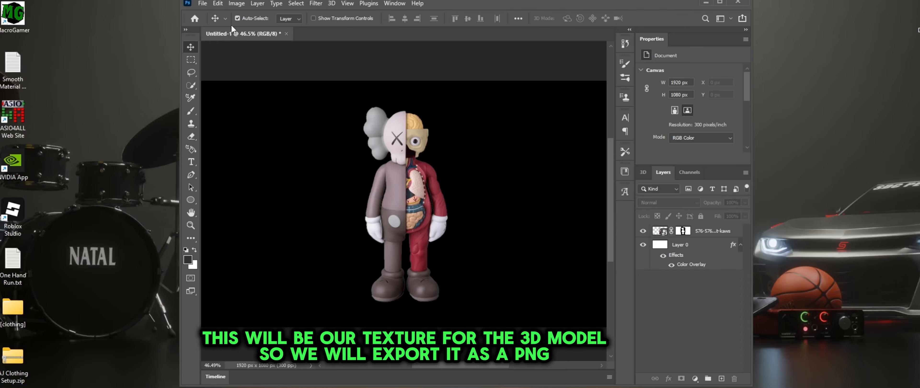
Export the 1920 x 1080 image as a PNG named kawstexture.png in the Textures folder
click(202, 4)
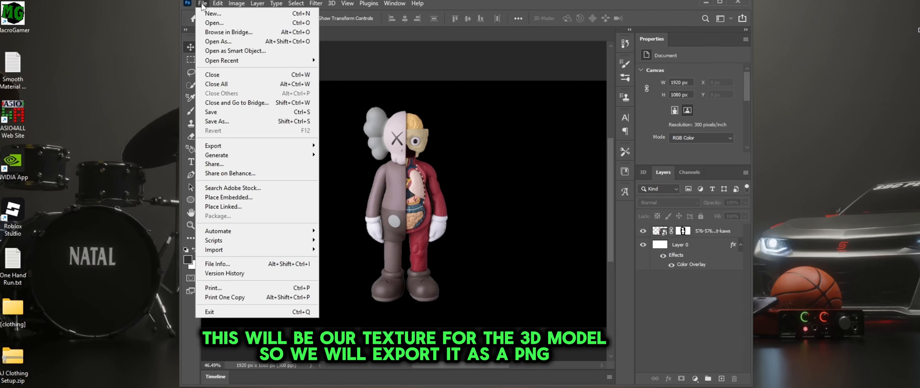
mouse_move(231, 143)
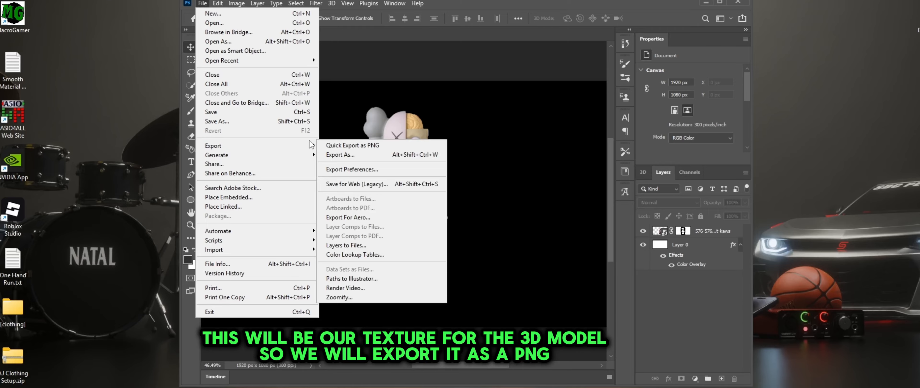
click(363, 152)
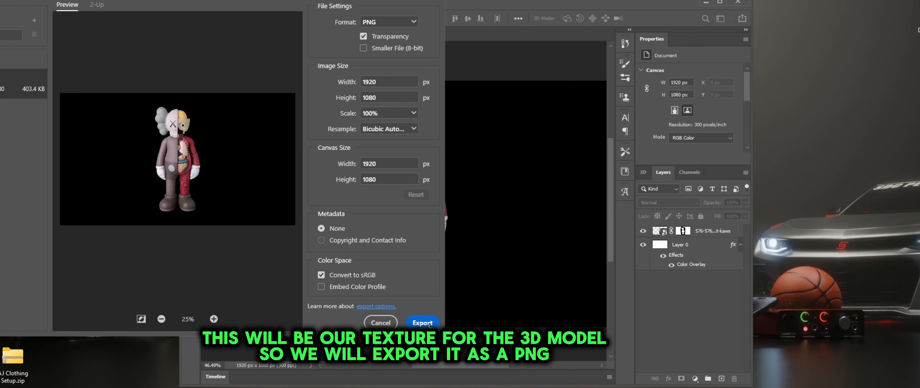
click(425, 326)
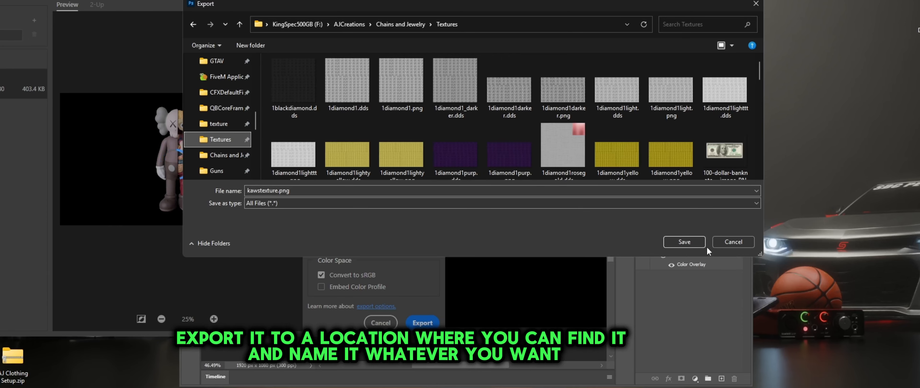
click(684, 242)
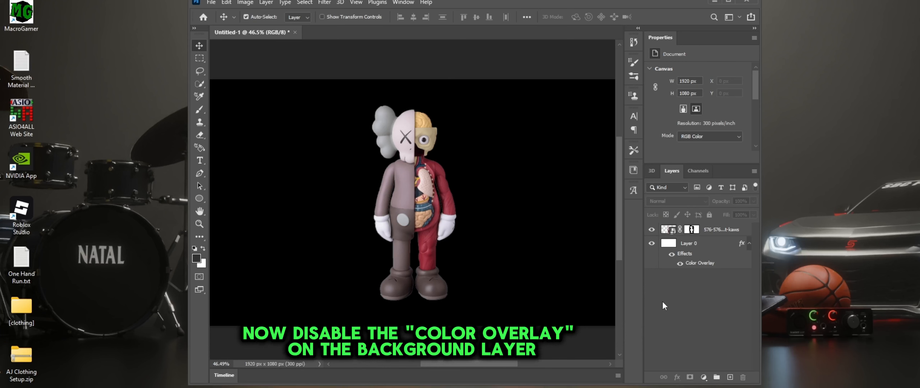
Hide Layer 0's color overlay and add a black 17 px outside Stroke effect to the figure layer
click(679, 263)
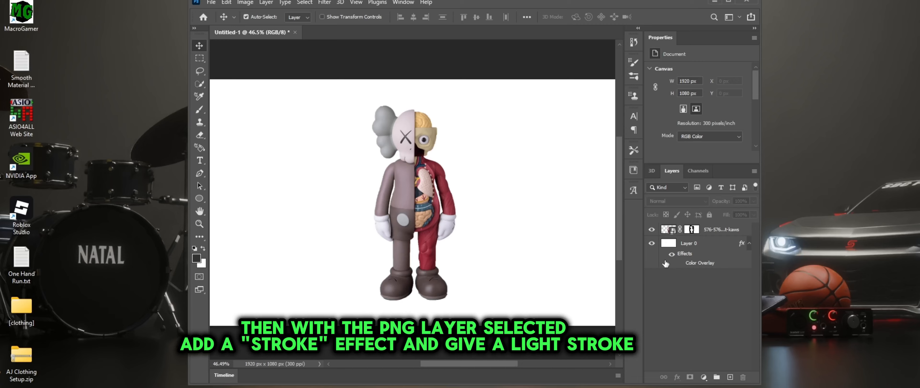
click(692, 230)
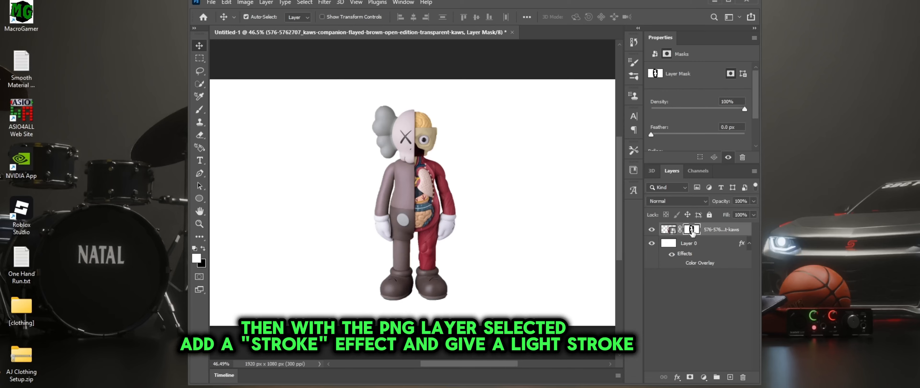
click(677, 378)
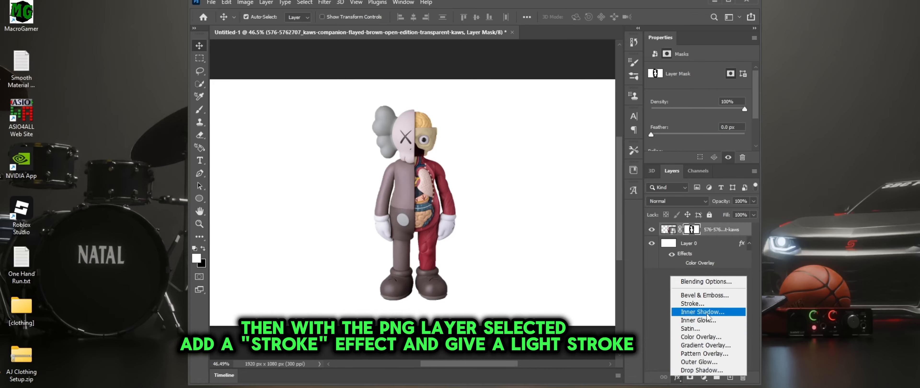
click(695, 303)
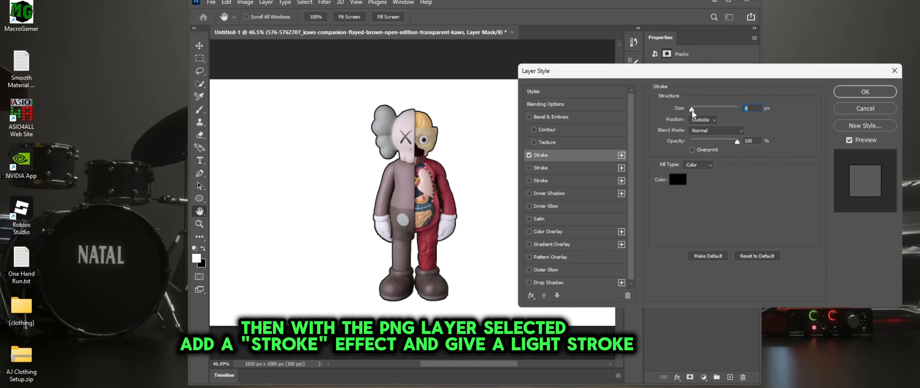
drag(691, 109, 696, 106)
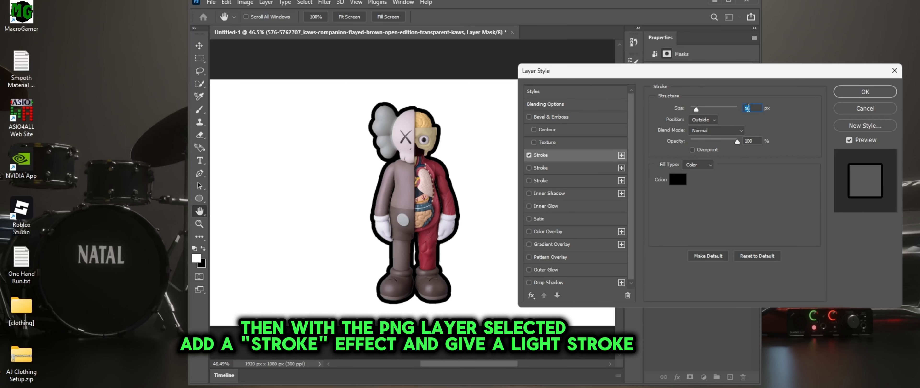
drag(750, 108, 748, 109)
text(7)
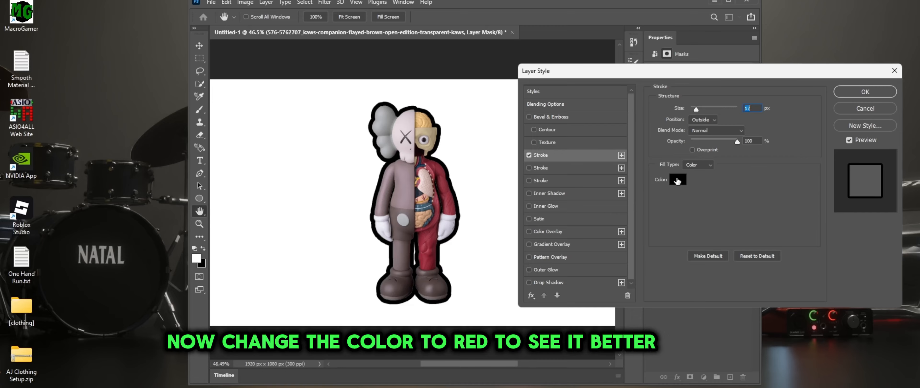
Set the figure layer's stroke color to pure red, ff0000
click(677, 181)
click(728, 196)
click(676, 185)
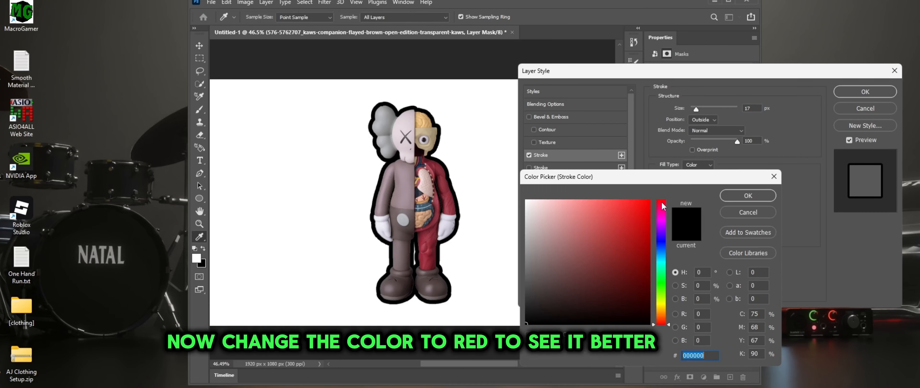
drag(634, 210, 670, 189)
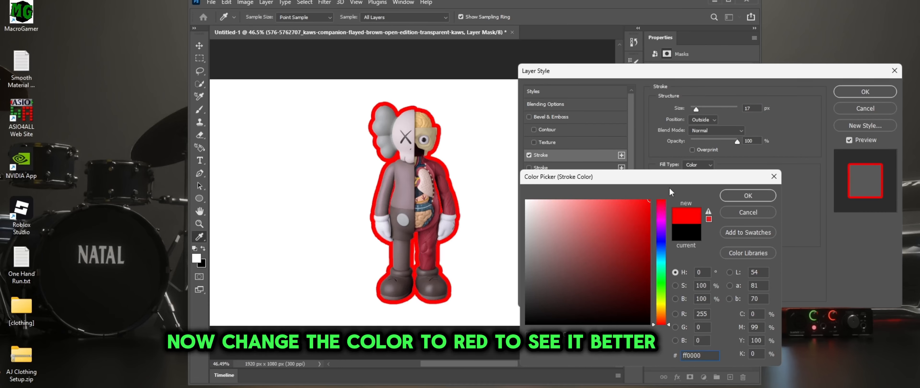
click(748, 196)
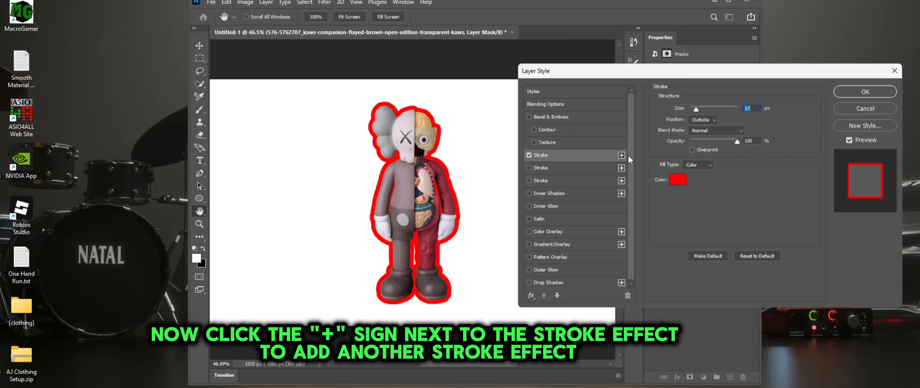
Add a second Stroke effect to the figure layer, black, positioned outside, with a size of 40 px
click(621, 155)
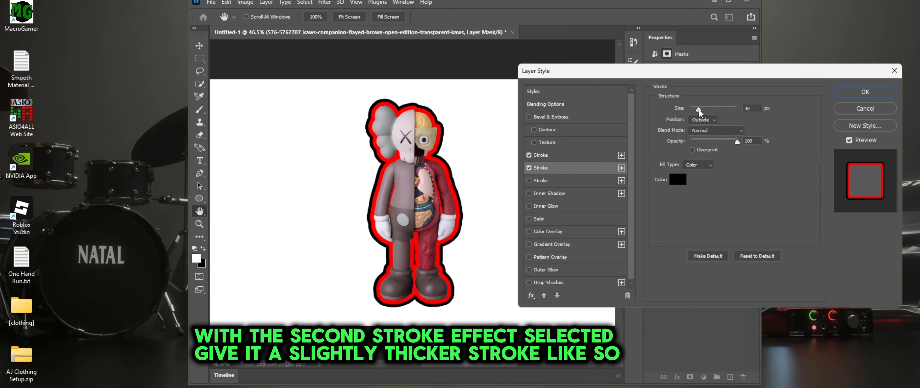
drag(698, 110, 701, 110)
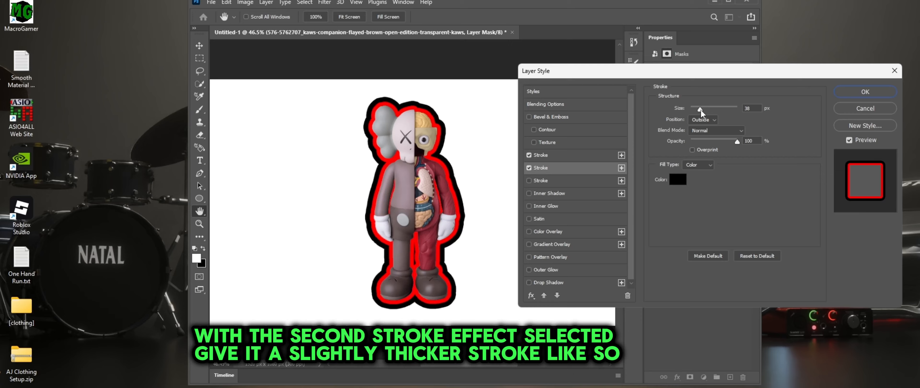
text(40)
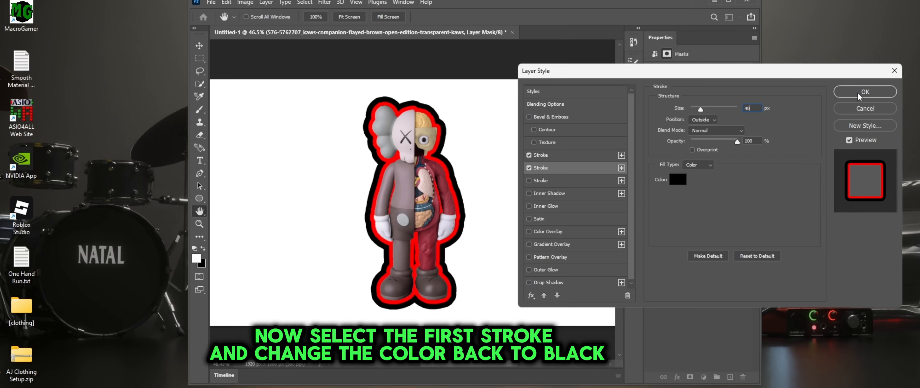
Change the figure's 17 px stroke color to black, apply the layer style, and hide both stroke effects
click(554, 156)
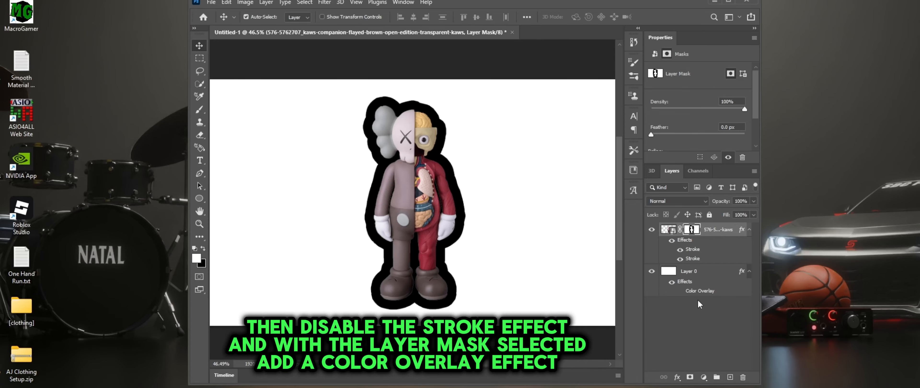
click(679, 259)
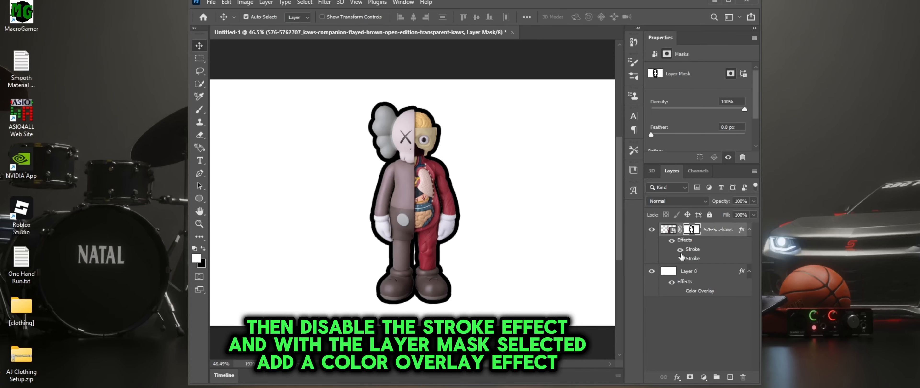
click(679, 250)
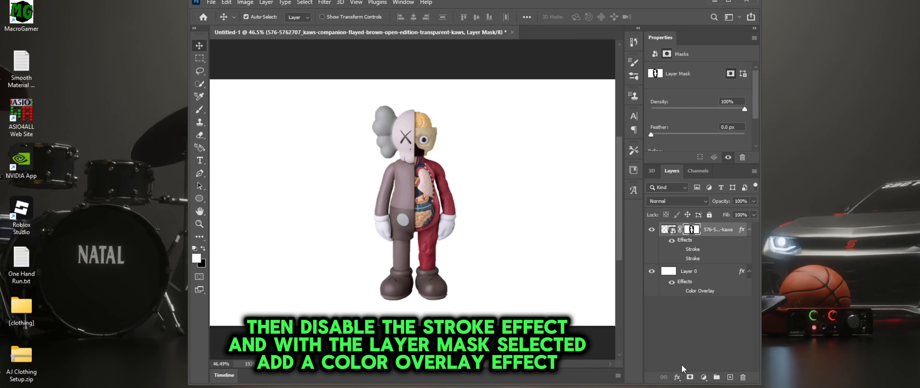
Add a black Color Overlay effect to the figure layer with Normal blend mode and 100% opacity
click(677, 378)
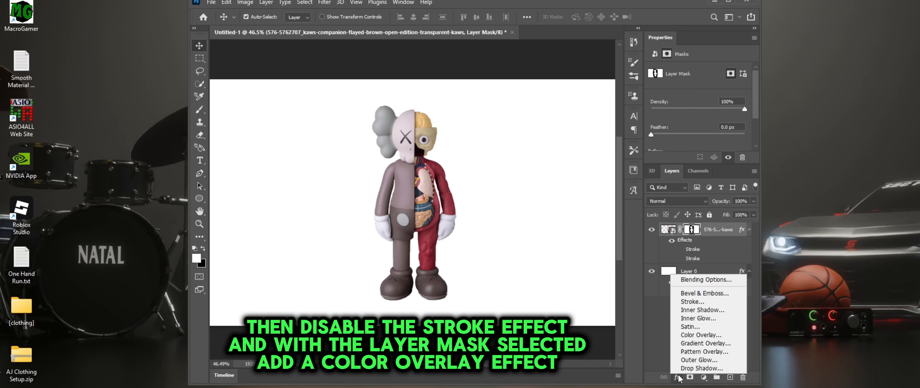
click(699, 335)
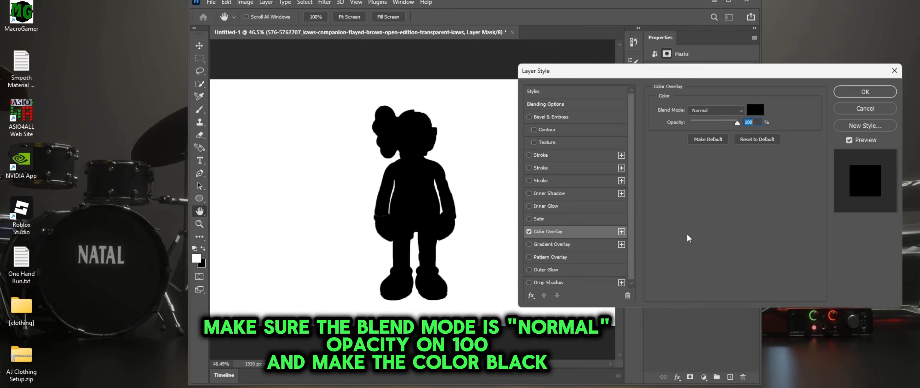
click(849, 94)
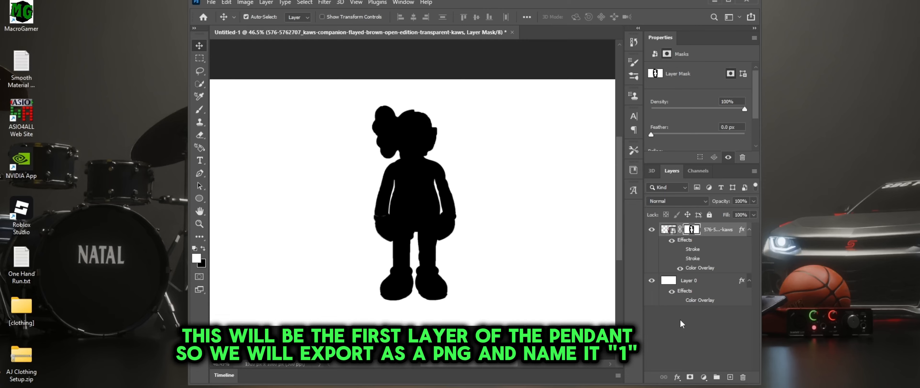
Show the figure layer's first Stroke effect and quick-export the image as a PNG named 2 in the Kaws folder
click(680, 249)
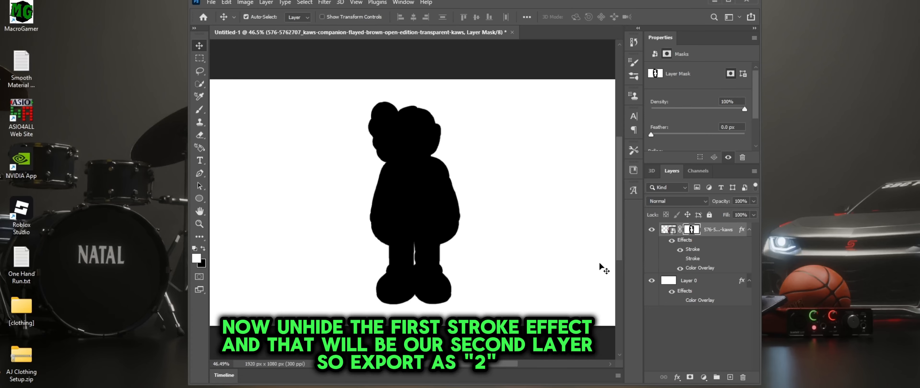
click(211, 3)
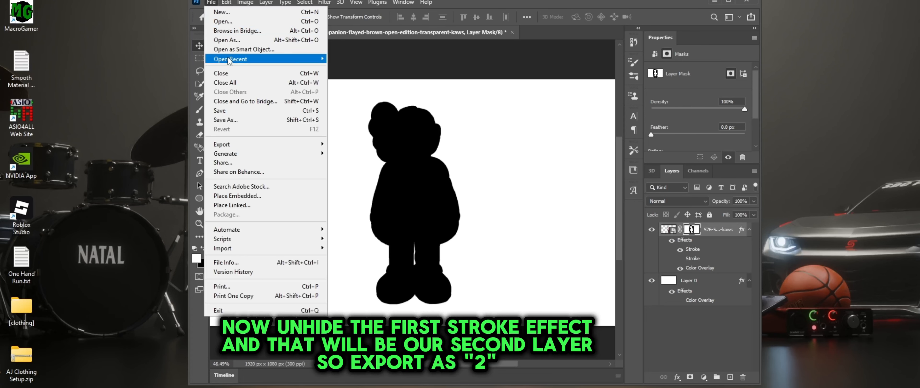
mouse_move(247, 143)
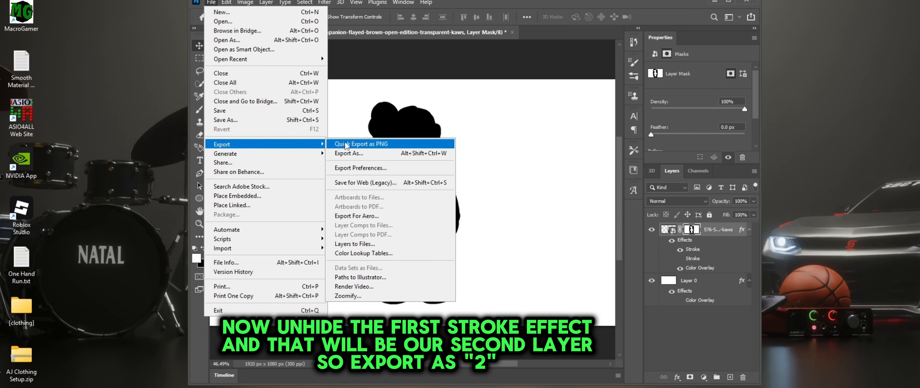
click(362, 141)
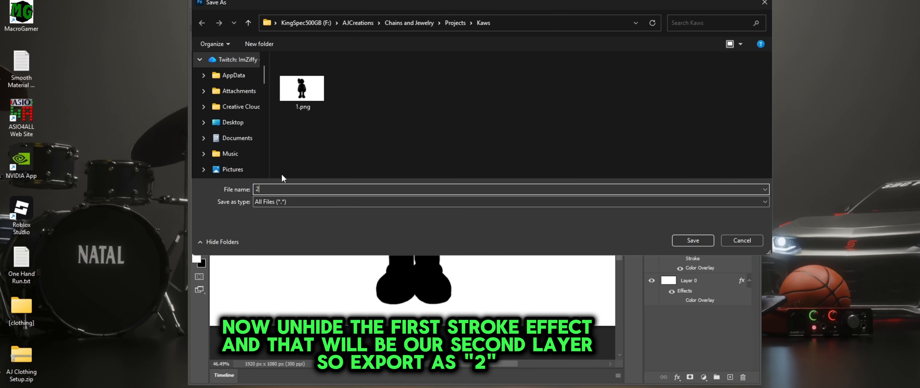
click(696, 237)
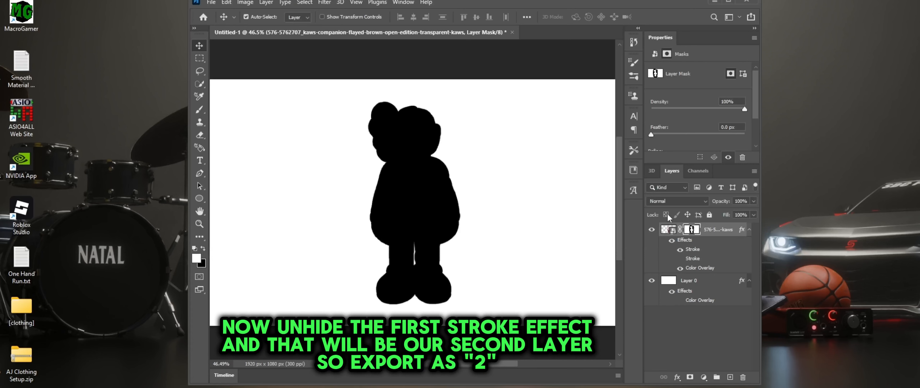
Show the figure layer's second Stroke effect and quick-export the image as a PNG named 3
click(680, 259)
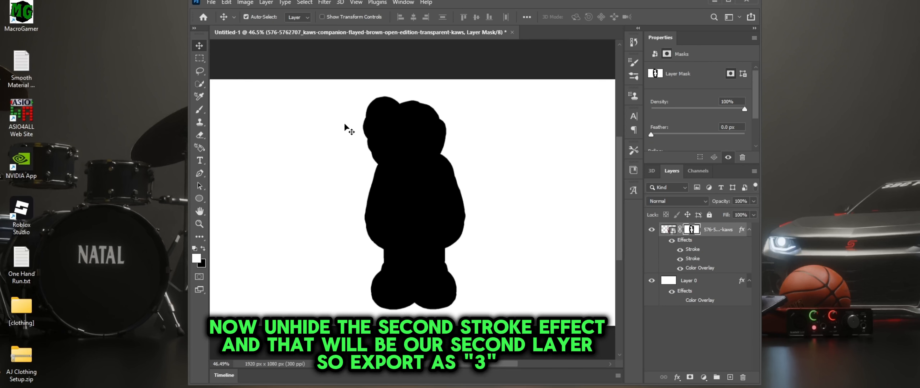
click(211, 2)
mouse_move(243, 144)
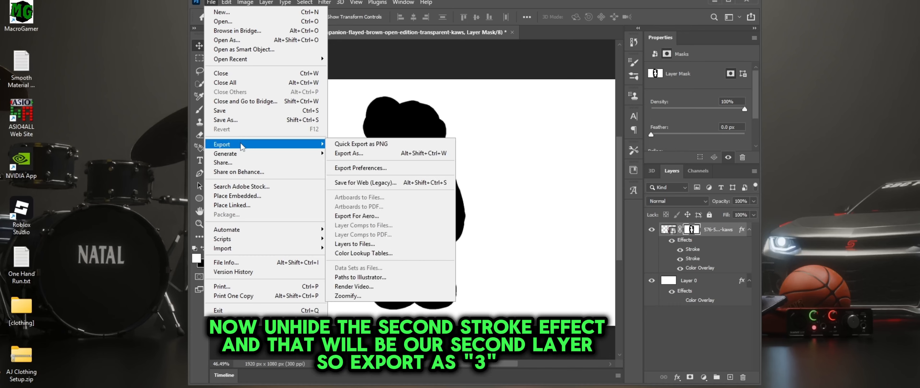
click(355, 144)
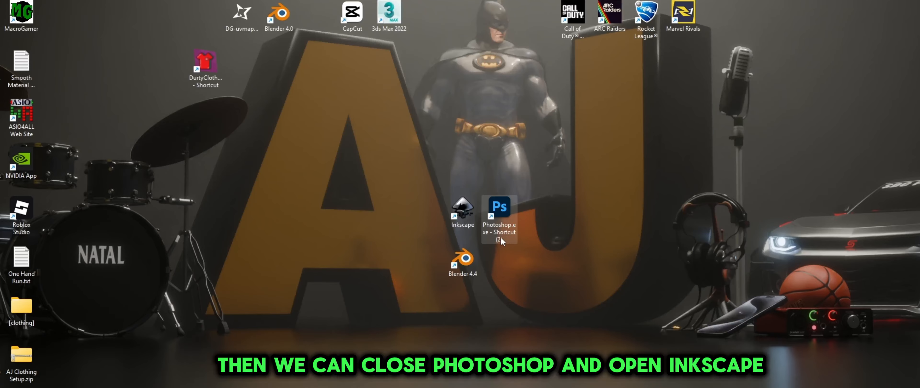
Switch to Inkscape and start a new document
double_click(467, 205)
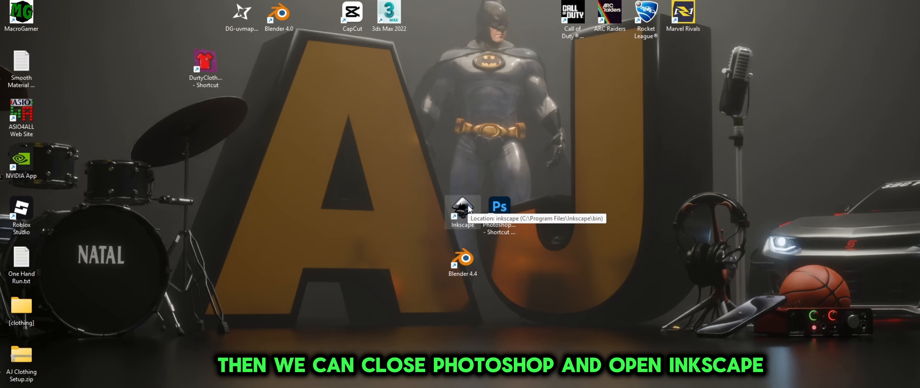
double_click(463, 207)
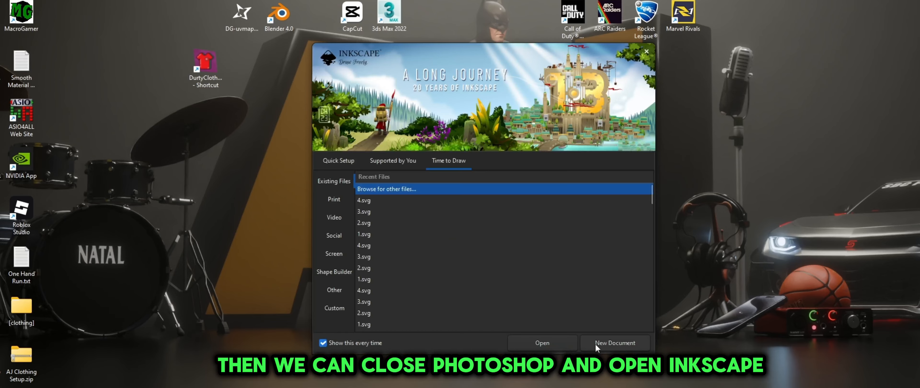
click(624, 344)
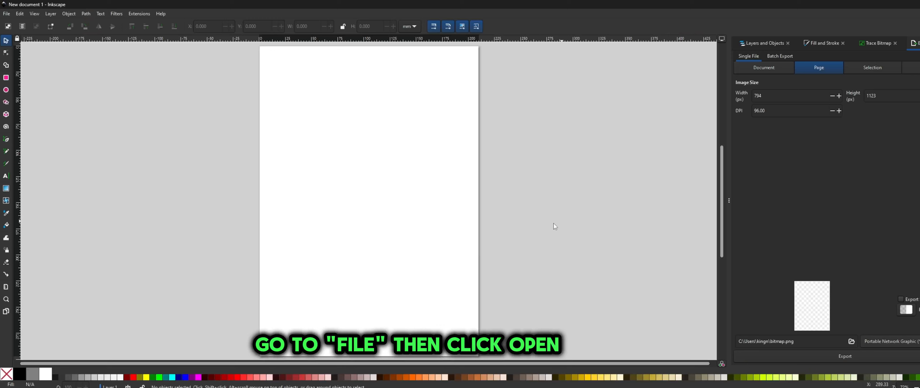
Open 1.png from the Kaws folder
click(7, 14)
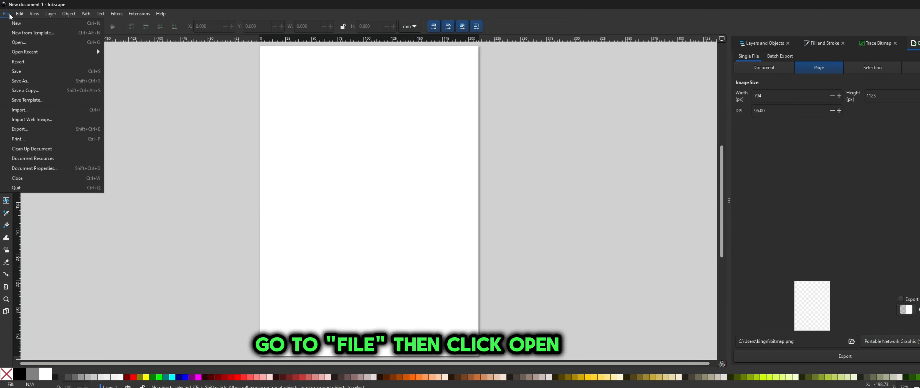
click(26, 43)
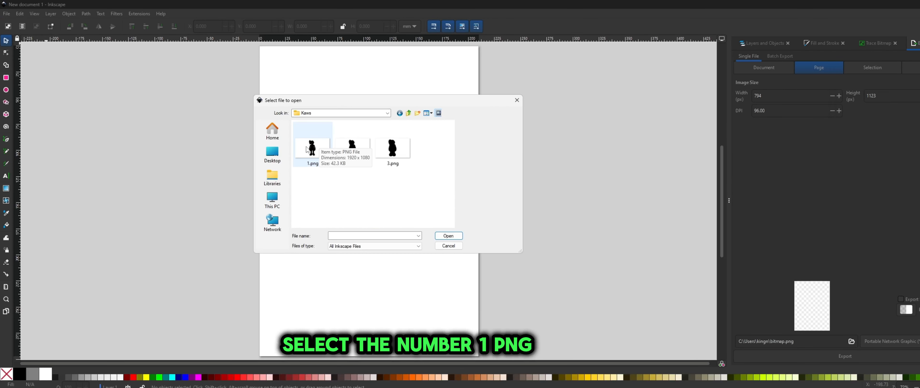
double_click(312, 152)
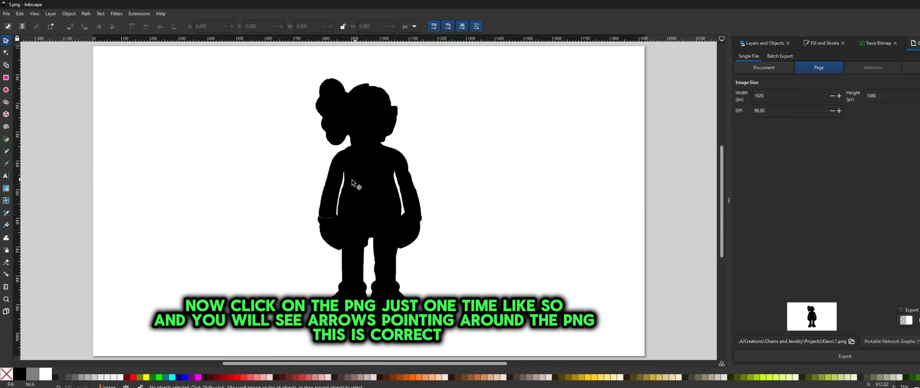
Trace the 1.png silhouette into a vector path with a single-scan brightness cutoff using Trace Bitmap
click(366, 195)
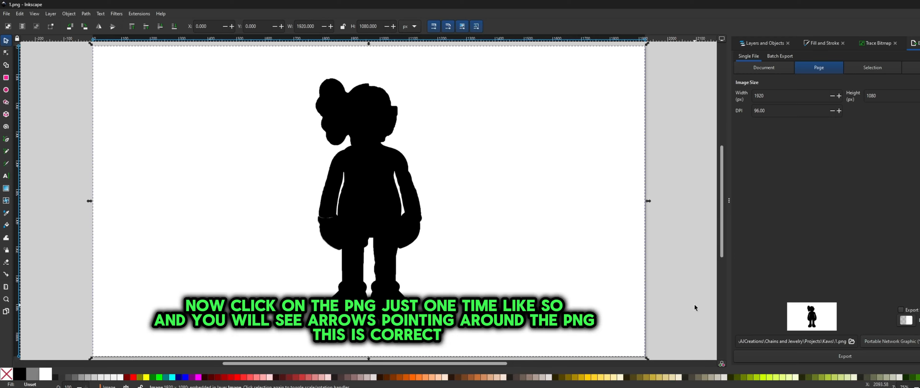
click(86, 14)
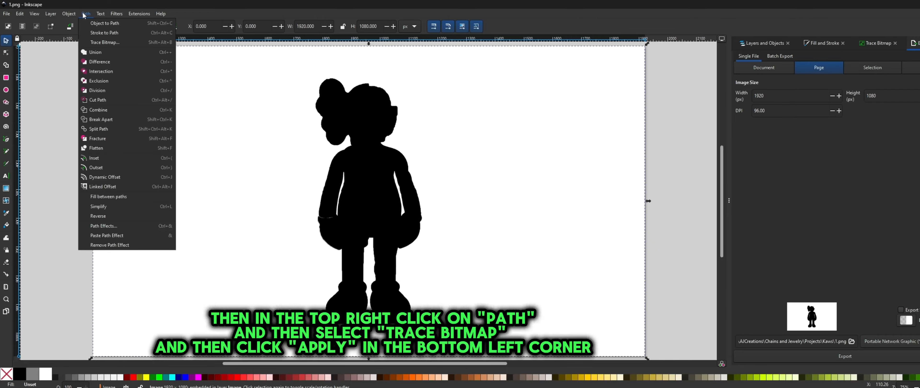
click(105, 42)
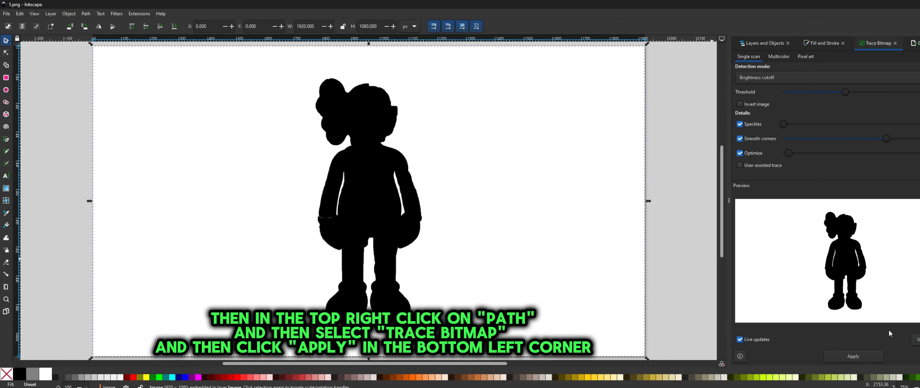
click(855, 359)
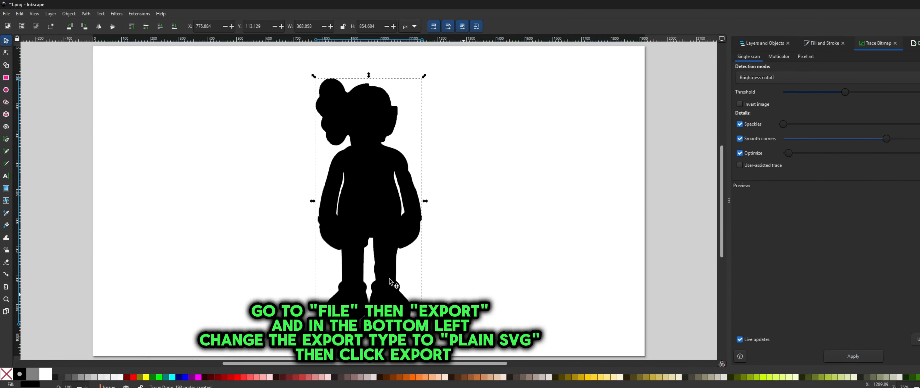
Export the traced page as a Plain SVG named 1.svg in the Kaws project folder
click(7, 14)
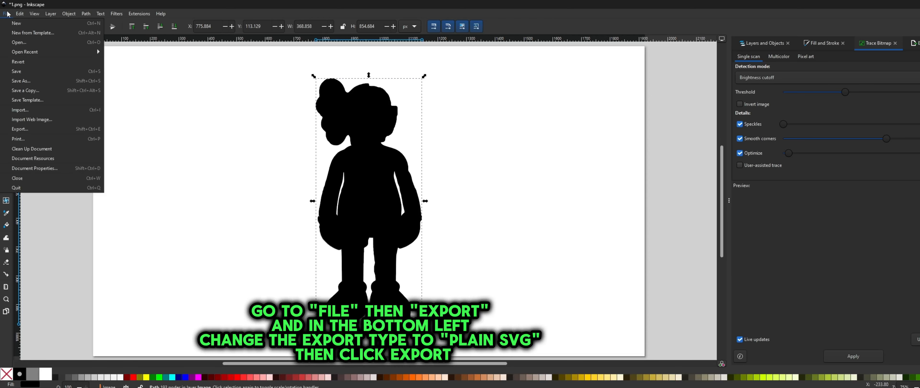
click(35, 131)
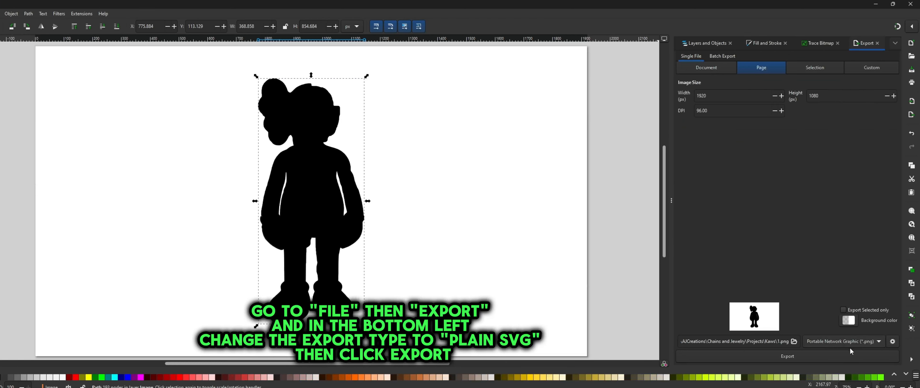
click(849, 343)
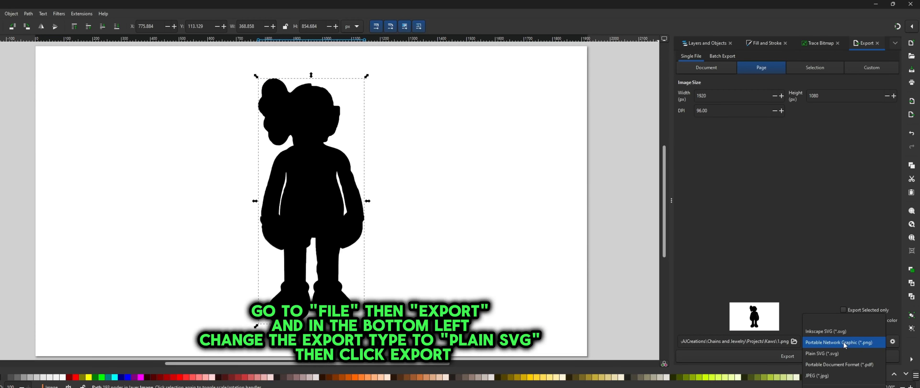
click(824, 353)
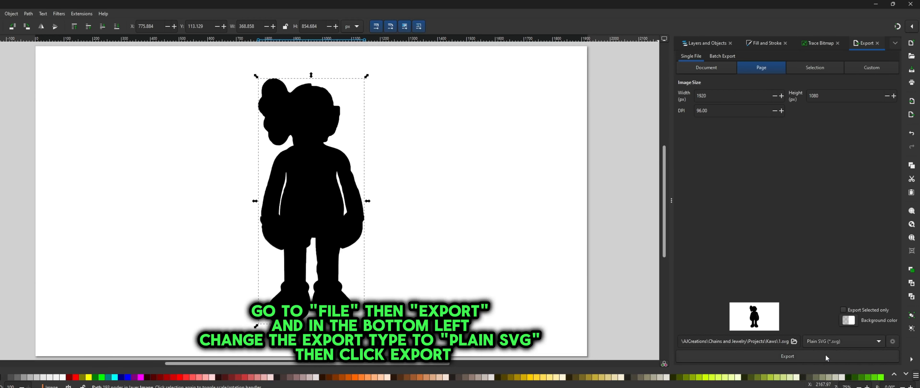
click(801, 355)
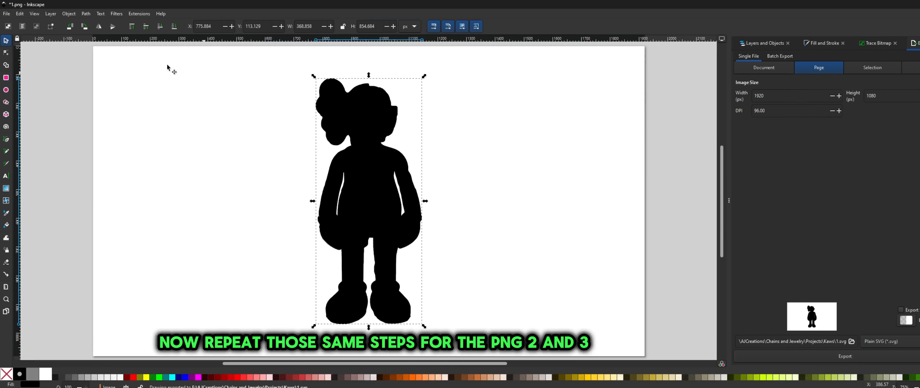
Open 3.png from the Kaws folder and trace its silhouette into a vector path with Trace Bitmap
click(0, 14)
click(20, 43)
double_click(400, 149)
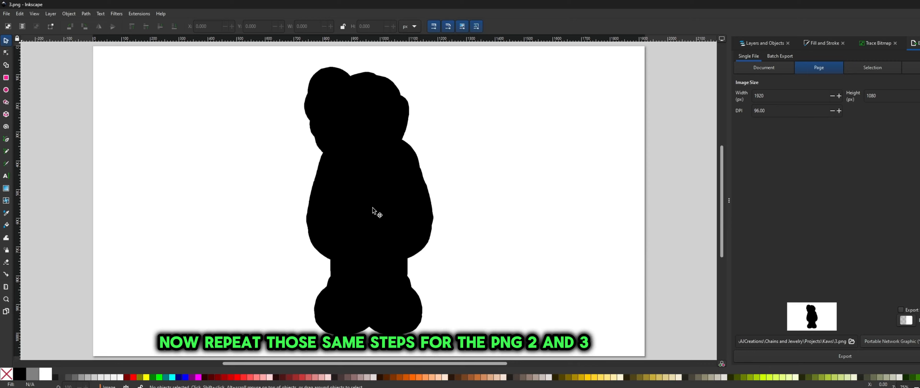
click(366, 198)
click(877, 43)
click(858, 360)
Export the traced page as a Plain SVG named 3.svg in the Kaws project folder
click(914, 45)
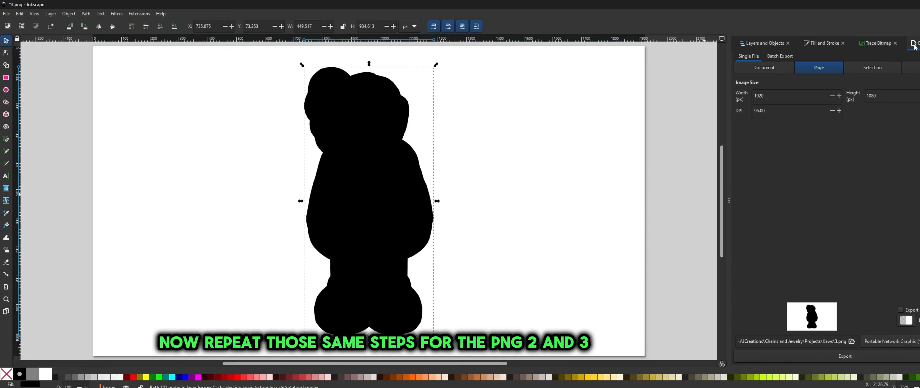
click(895, 344)
click(888, 356)
click(848, 357)
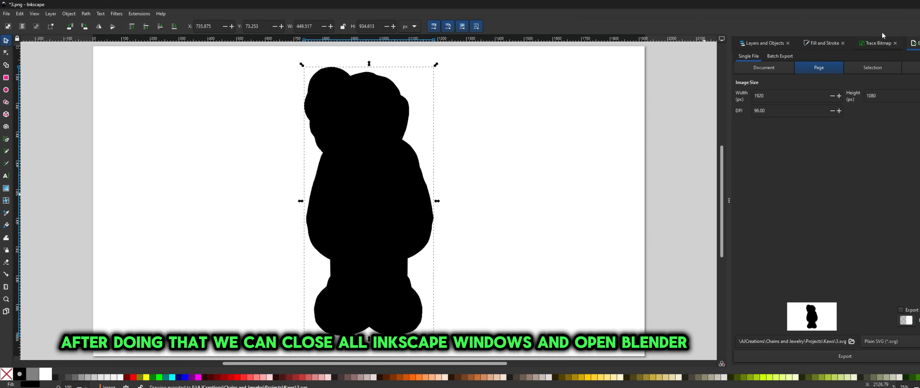
Close the 3.png, 2.png and 1.png documents in Inkscape without saving
key(ctrl+w)
click(434, 226)
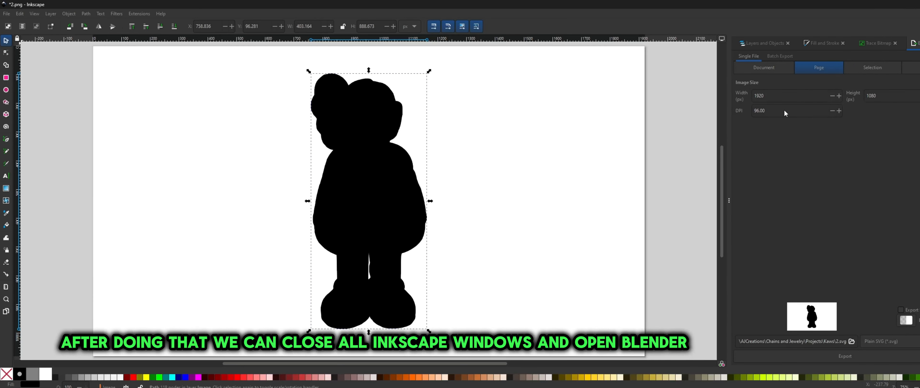
key(ctrl+w)
click(431, 227)
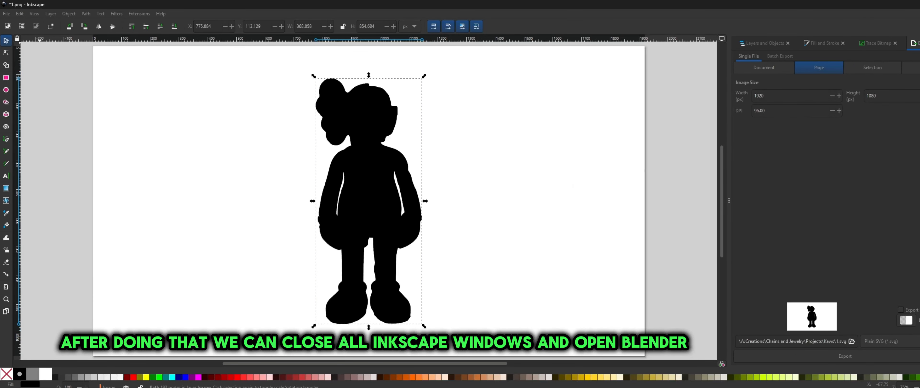
key(ctrl+w)
click(432, 227)
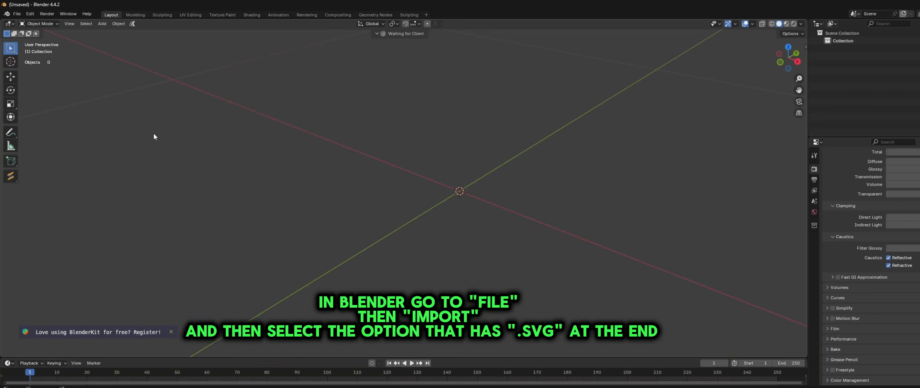
In Blender, import 1.svg from the Kaws folder as a Scalable Vector Graphics file
click(17, 14)
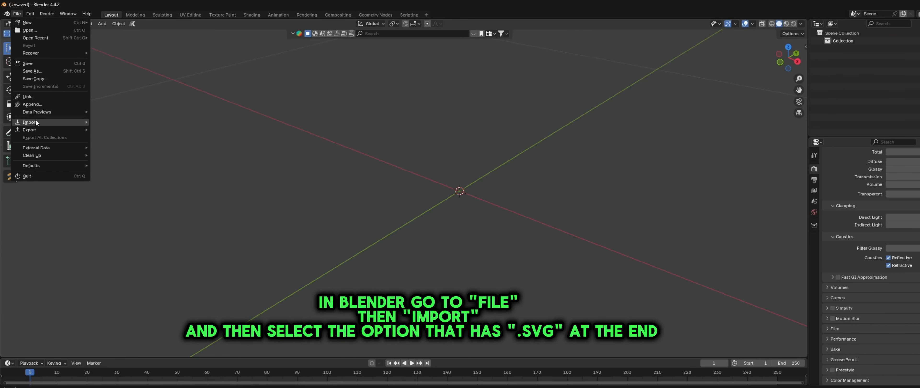
mouse_move(35, 120)
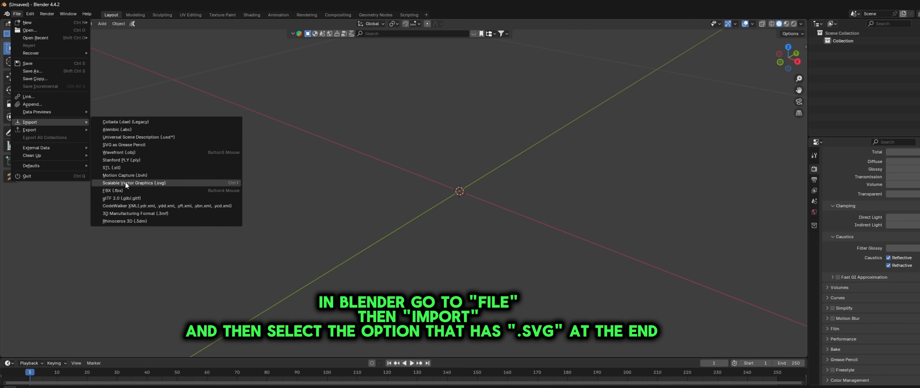
click(136, 183)
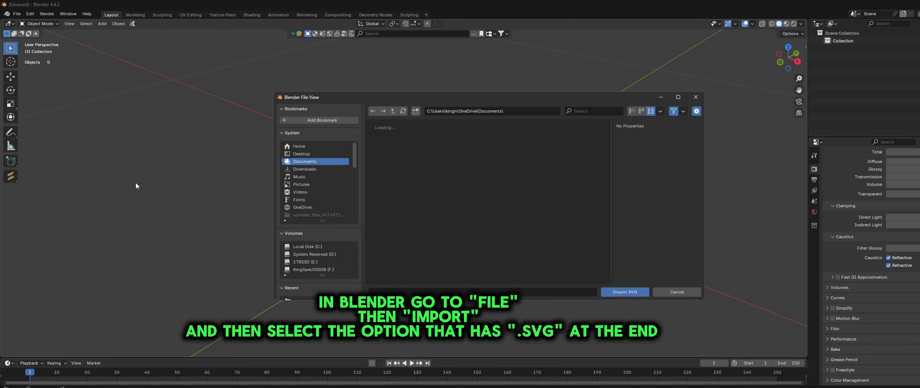
scroll(352, 201, down, 8)
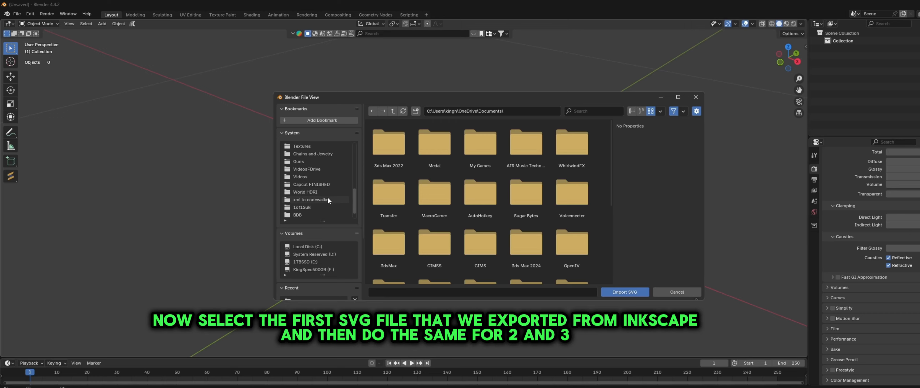
scroll(325, 199, down, 2)
click(309, 214)
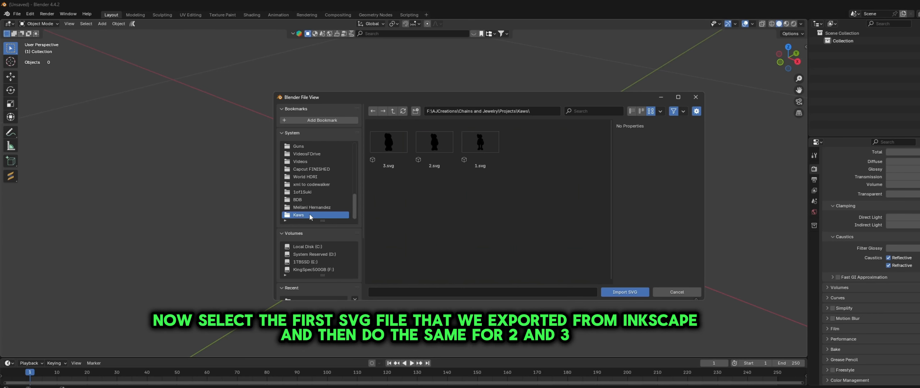
double_click(391, 154)
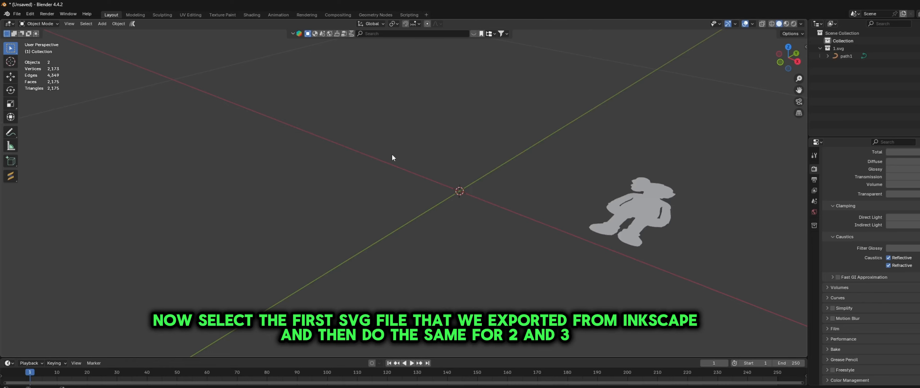
Import 2.svg from the Kaws folder as a Scalable Vector Graphics file
middle_drag(392, 155, 437, 159)
shift+middle_drag(437, 159, 332, 190)
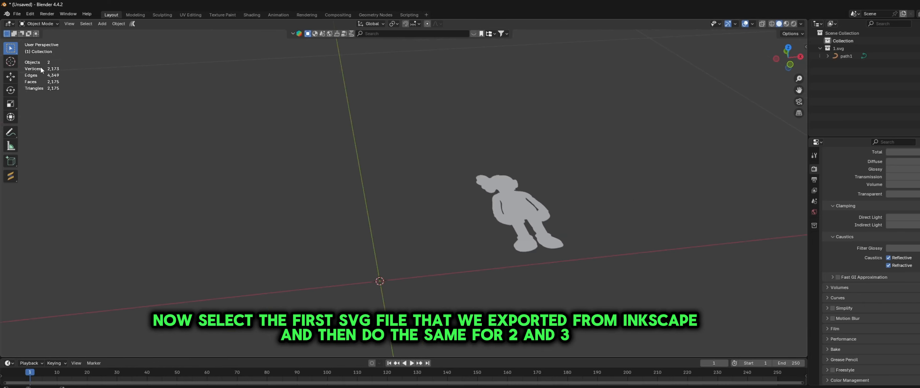
click(18, 15)
mouse_move(43, 120)
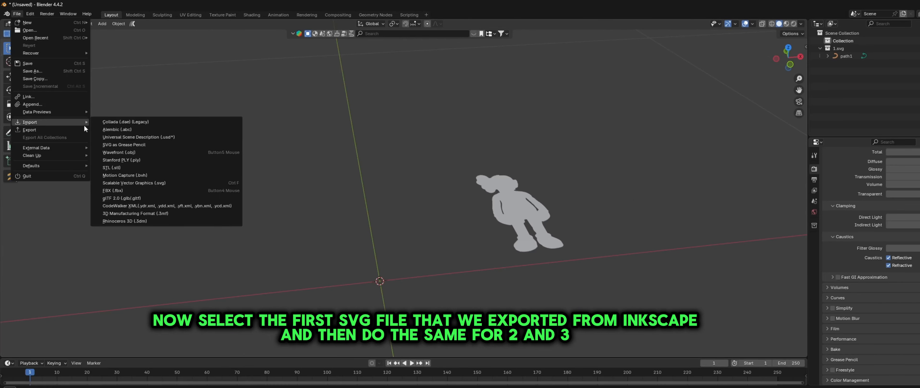
click(151, 183)
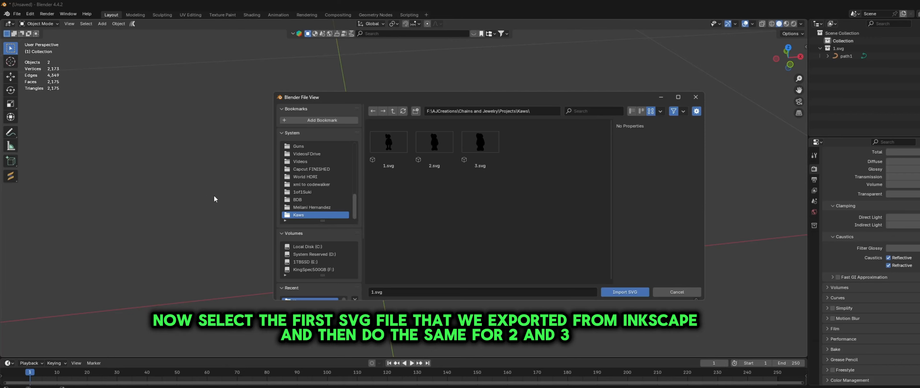
click(442, 163)
click(624, 292)
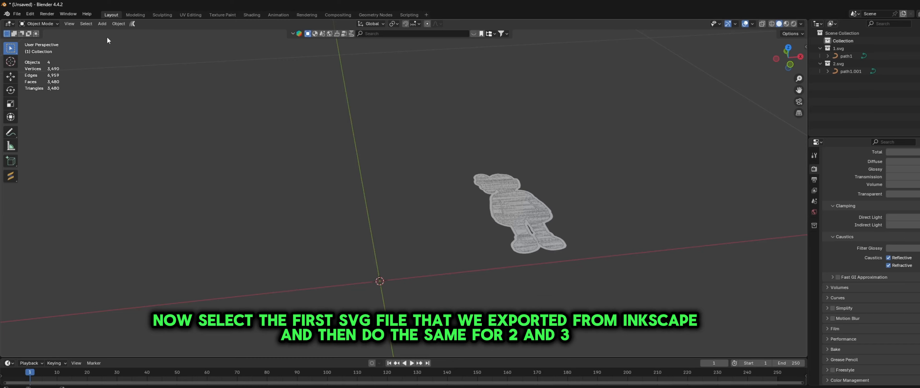
Import 3.svg from the Kaws folder as a Scalable Vector Graphics file
click(17, 14)
mouse_move(46, 120)
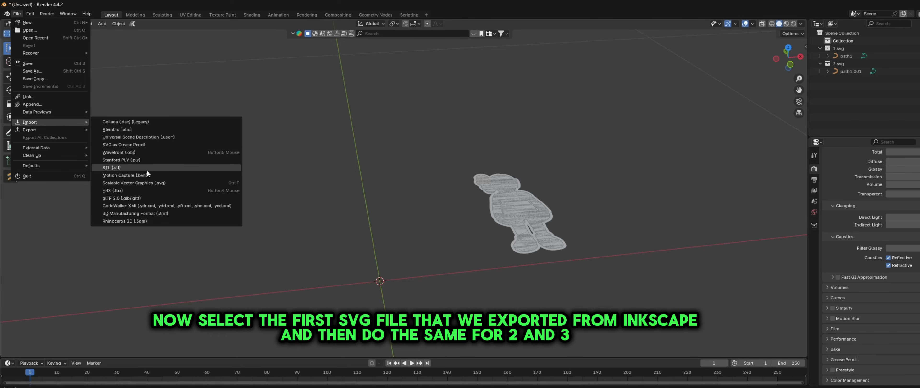
click(147, 182)
click(479, 143)
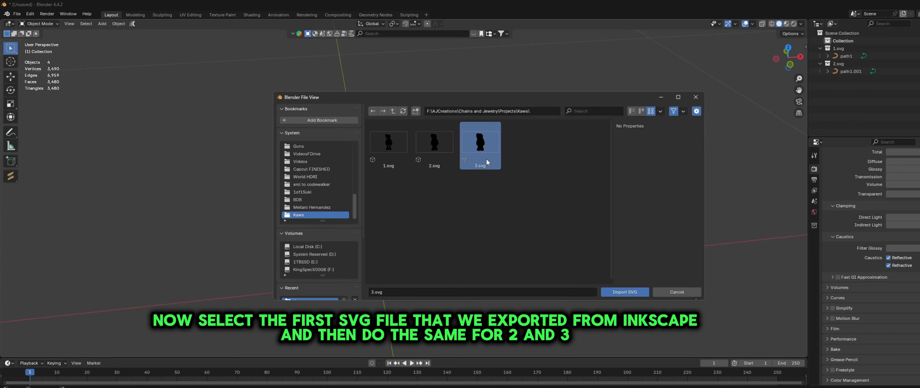
click(609, 290)
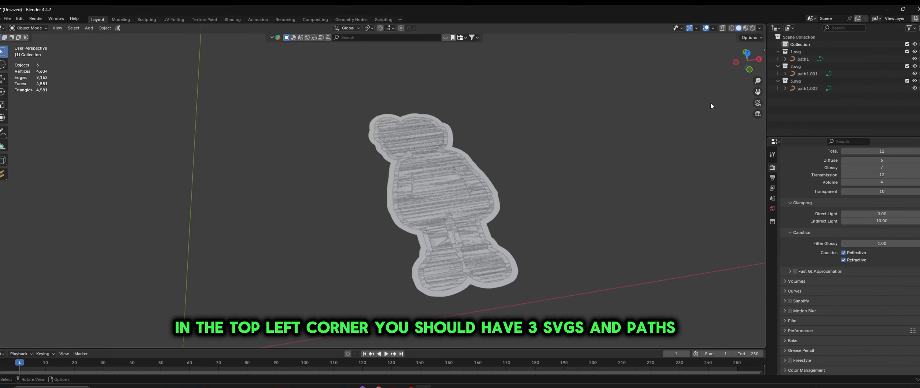
Add a Solidify modifier to path1, the silhouette from 1.svg
click(808, 60)
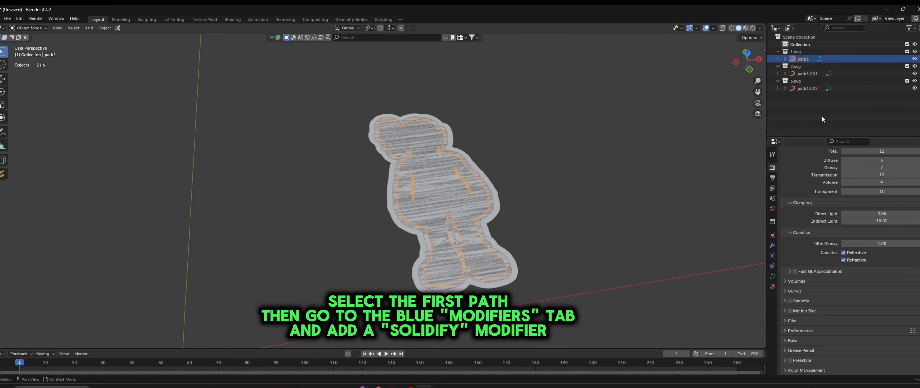
click(772, 246)
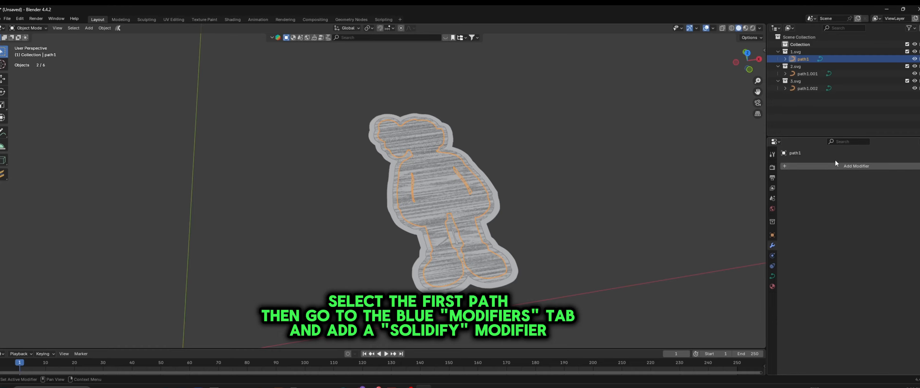
click(830, 168)
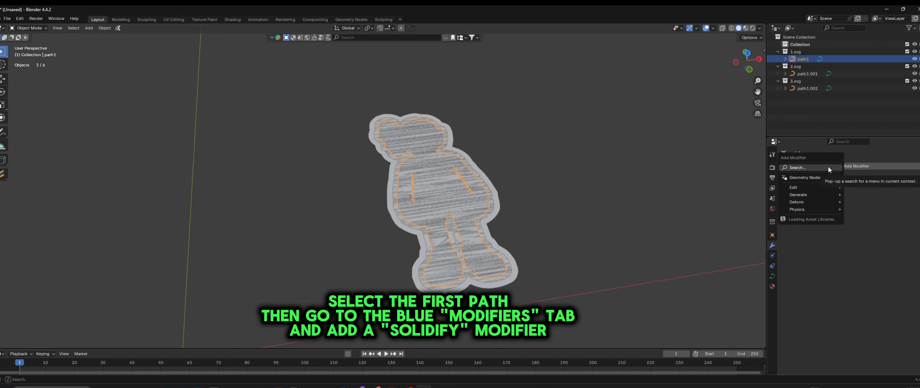
key(space)
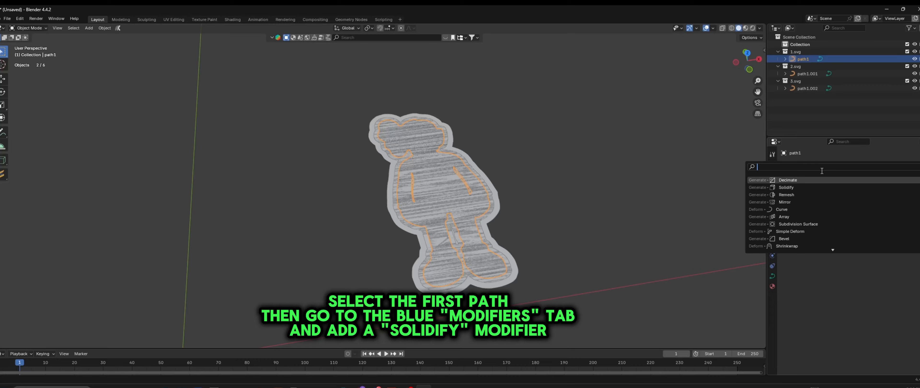
text(solid)
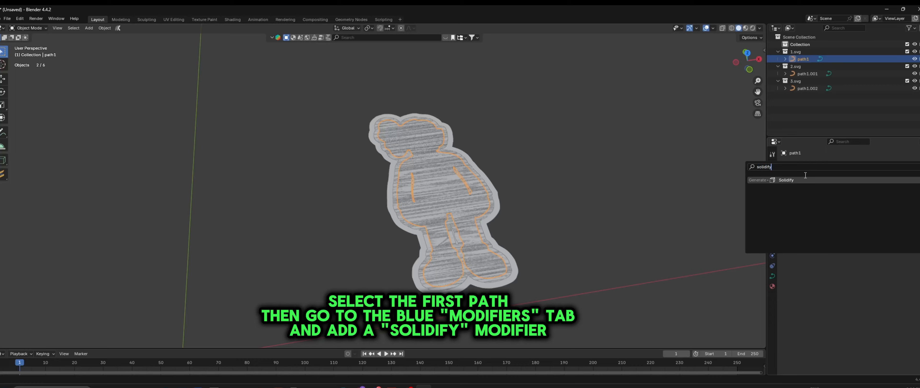
text(ify)
click(792, 180)
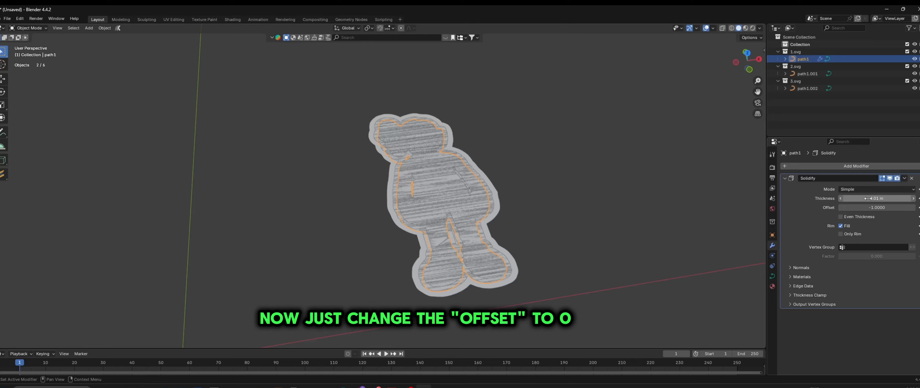
Set the Solidify offset of path1 to 0 and view the silhouette's thickness at an angle
click(881, 208)
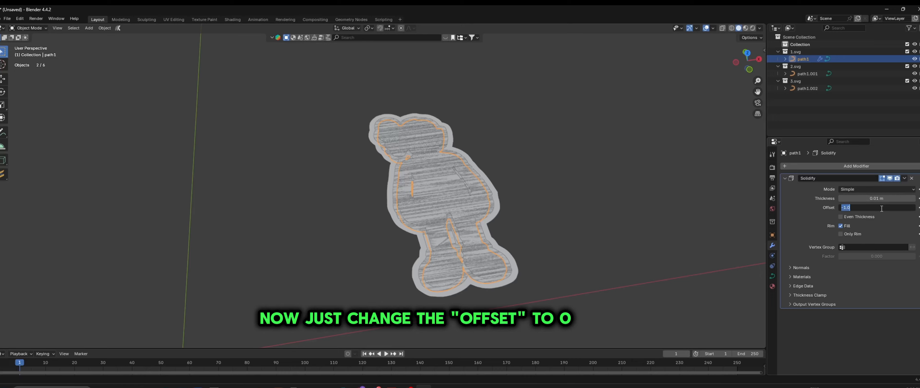
text(0)
key(Return)
middle_drag(539, 251, 415, 237)
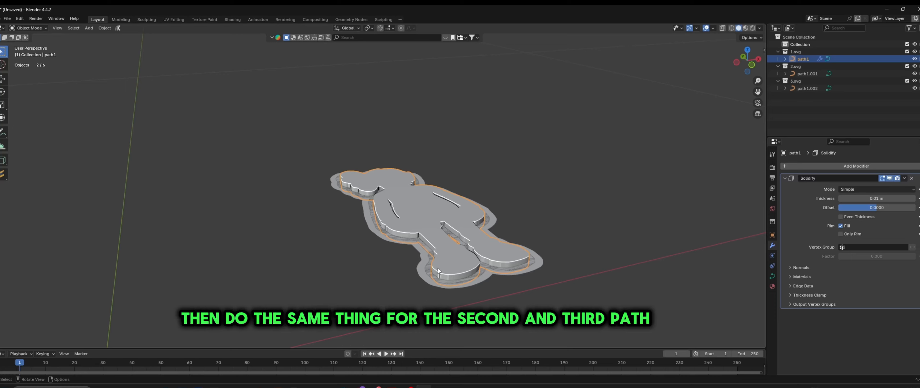
Add a Solidify modifier to path1.001, the 2.svg silhouette, and set its offset to 0
click(807, 74)
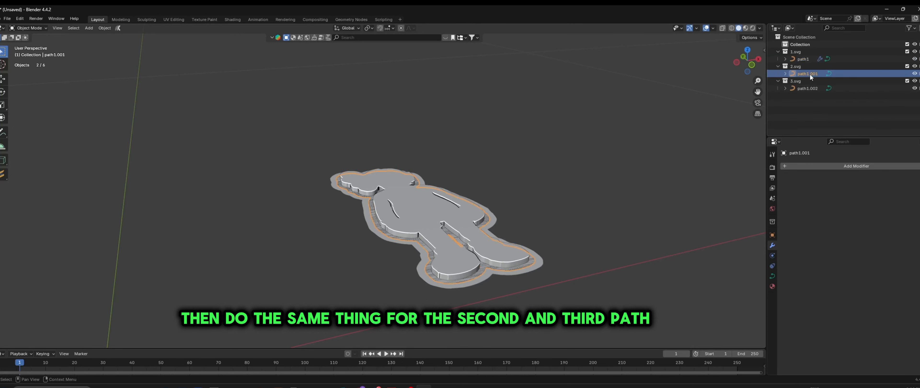
click(842, 163)
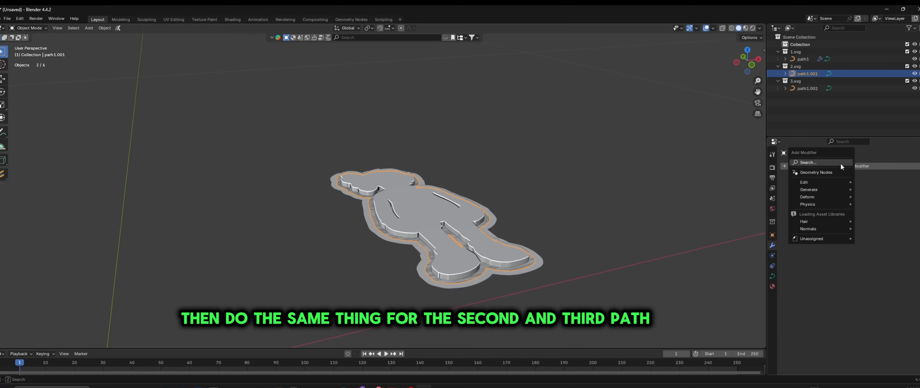
click(816, 160)
click(787, 174)
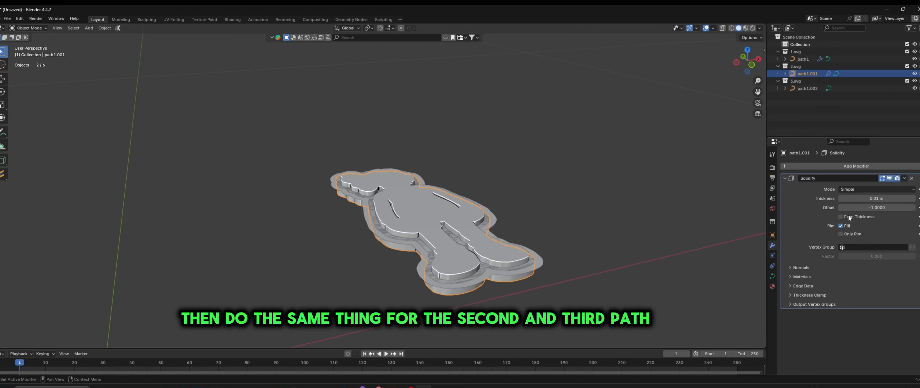
click(872, 209)
text(0)
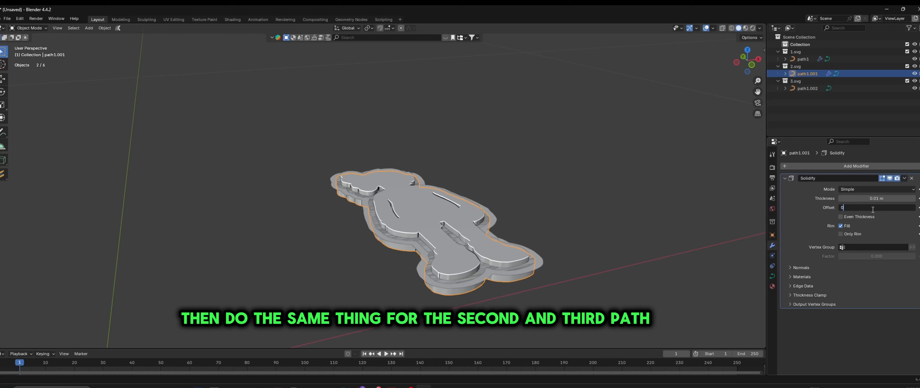
key(Return)
Add a Solidify modifier to path1.002, the 3.svg silhouette, and set its offset to 0
click(866, 89)
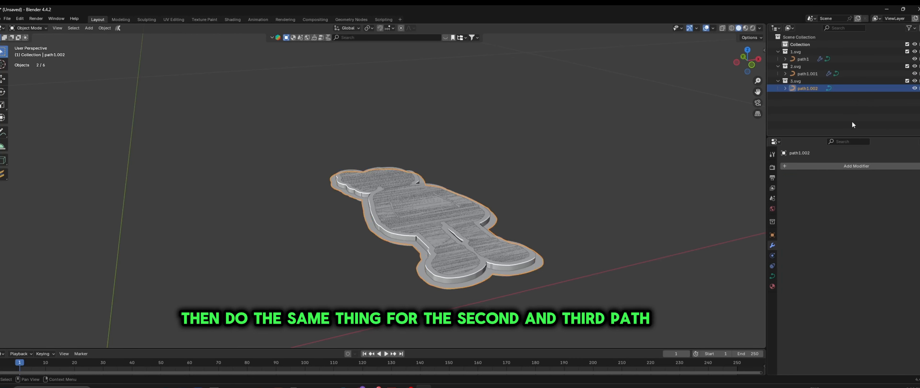
click(825, 165)
click(822, 169)
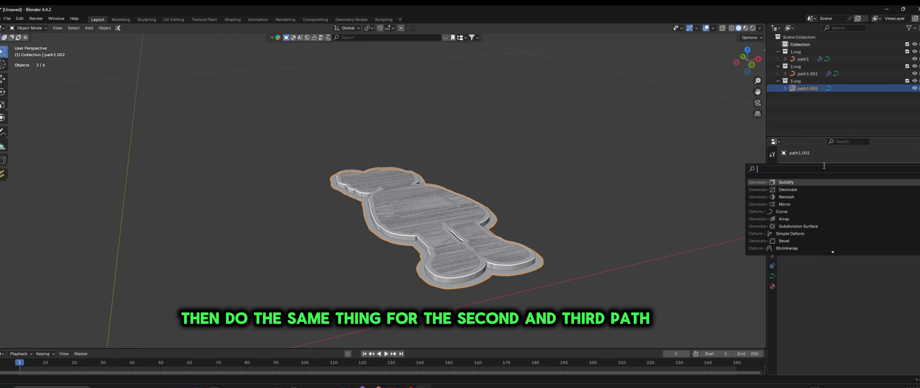
click(812, 182)
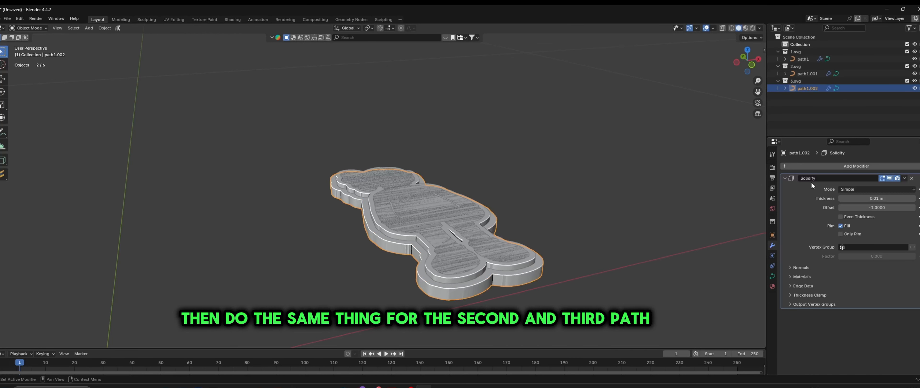
click(868, 206)
text(0)
key(Return)
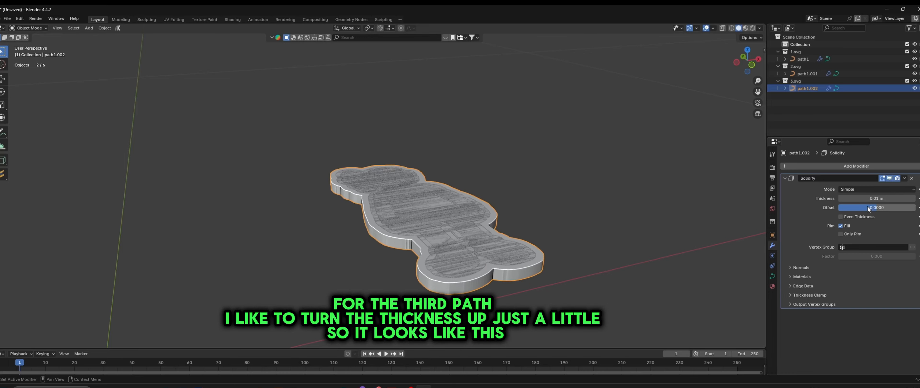
Increase the Solidify thickness of path1.002 to 0.02 m and deselect the model
drag(868, 199, 879, 199)
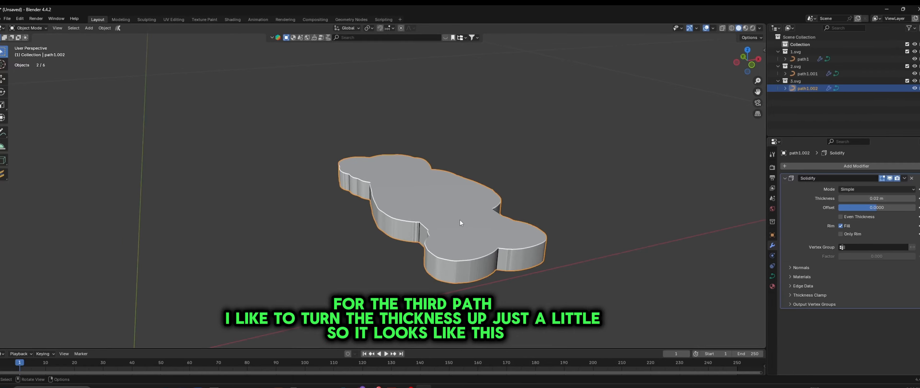
middle_drag(459, 219, 564, 243)
click(571, 253)
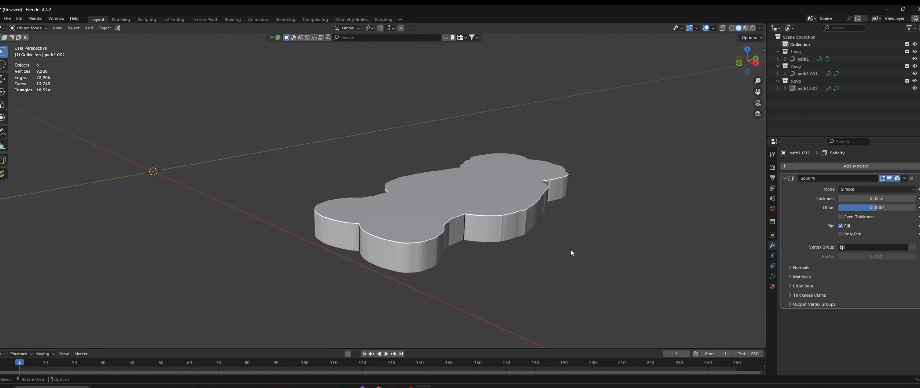
Select all three silhouette paths and set their origins to their geometry
middle_drag(578, 210, 323, 145)
drag(257, 101, 568, 291)
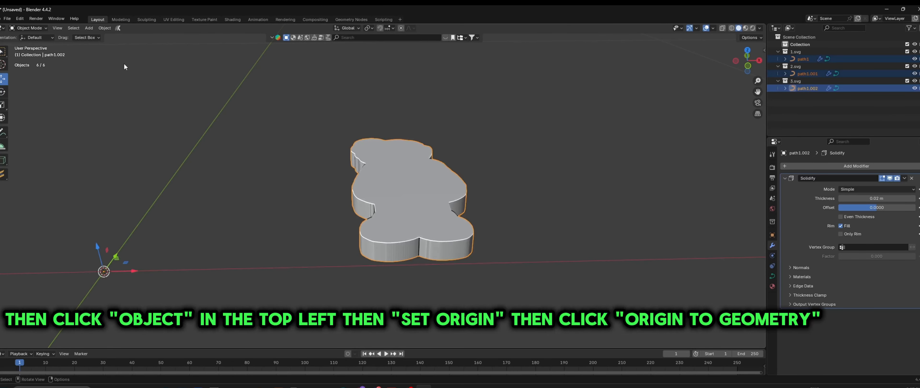
click(105, 27)
mouse_move(118, 45)
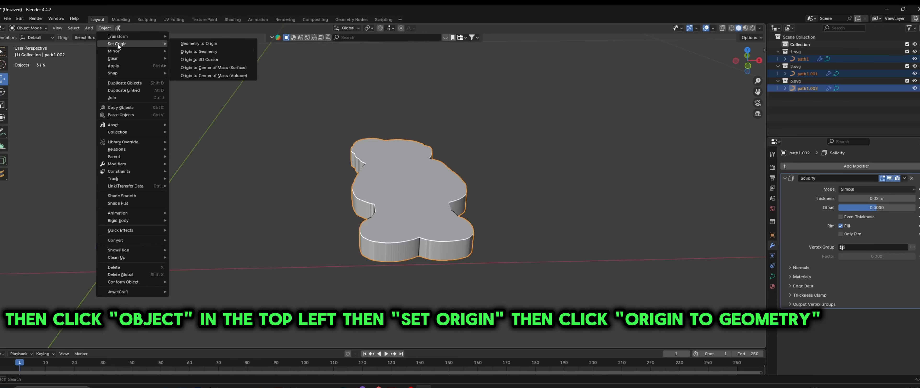
click(202, 51)
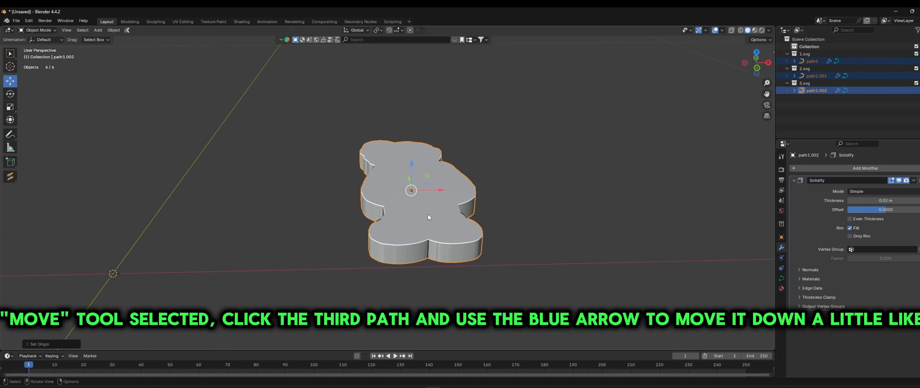
Lower path1.002 slightly along Z, and lower path1.001 and path1.002 together so the three layers form steps
click(816, 91)
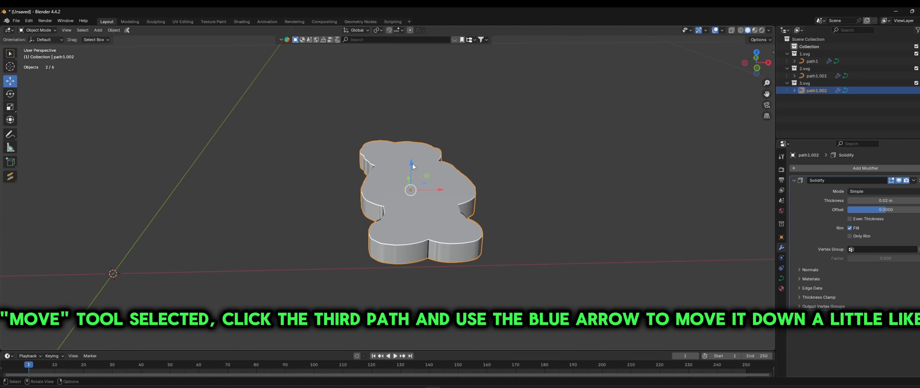
drag(411, 163, 419, 173)
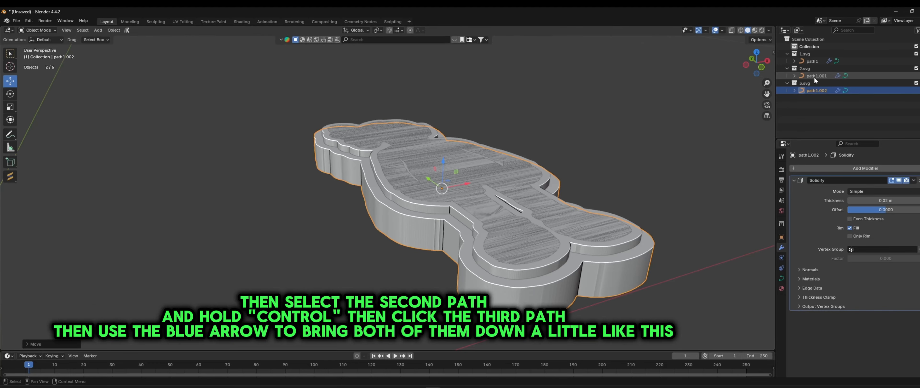
click(813, 77)
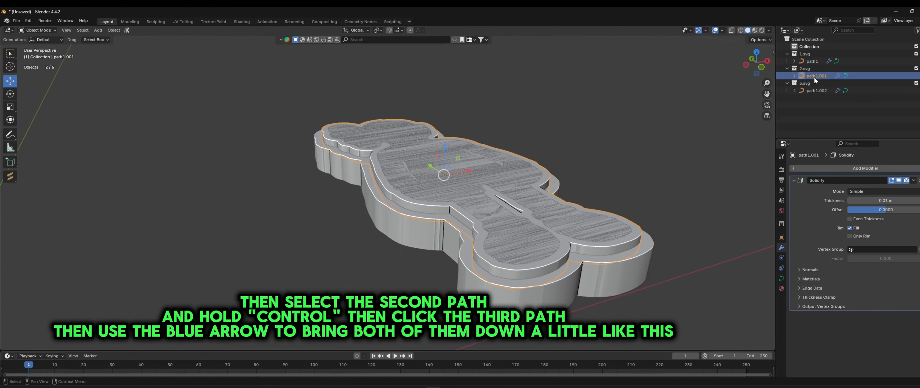
ctrl+click(820, 90)
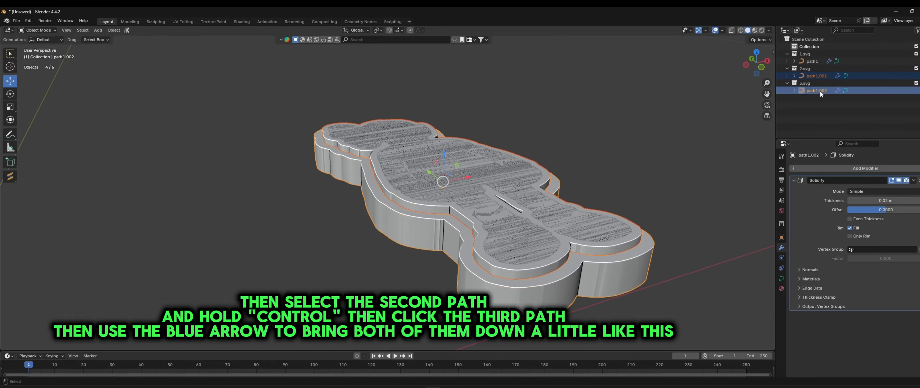
drag(444, 154, 451, 185)
scroll(479, 161, down, 3)
middle_drag(478, 158, 463, 143)
Select all three solidified silhouette paths and convert them to meshes
key(alt+a)
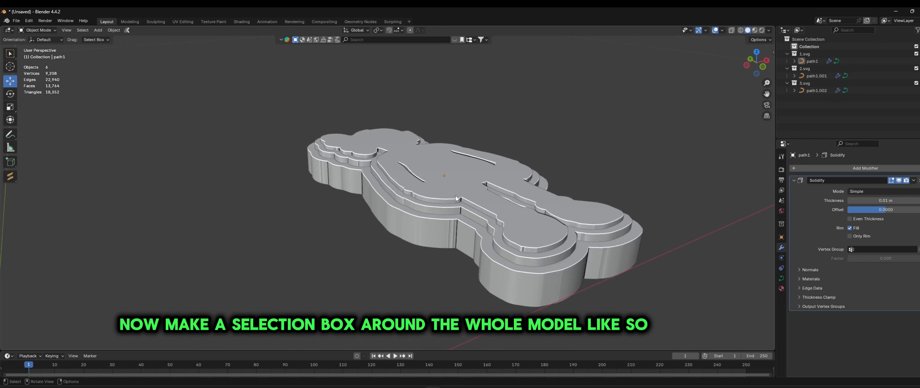
drag(281, 107, 658, 316)
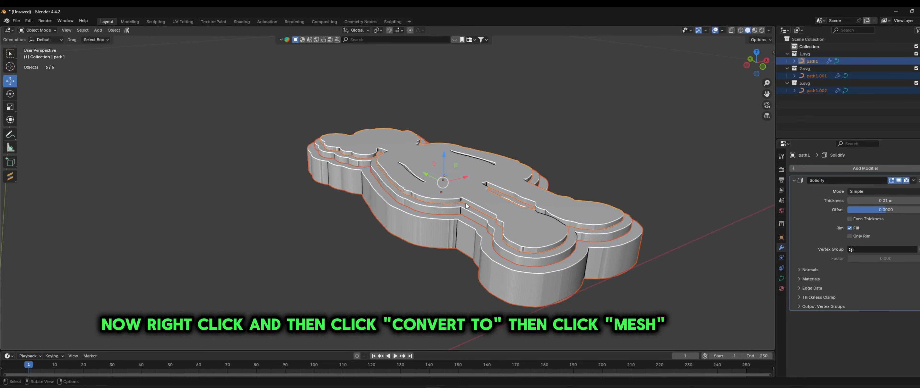
right_click(440, 191)
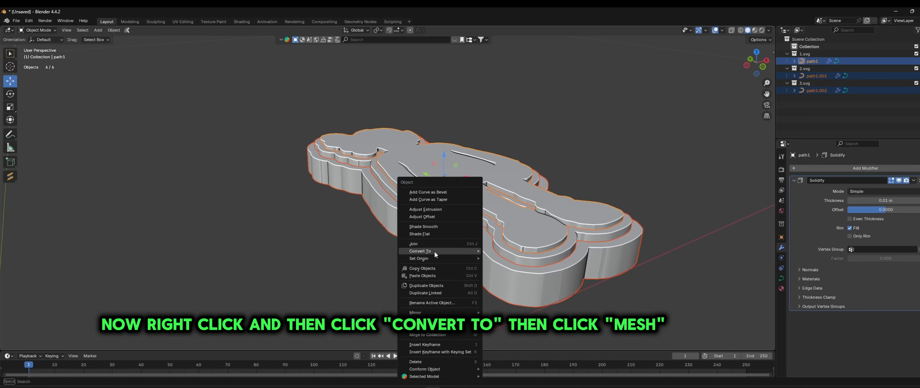
mouse_move(441, 251)
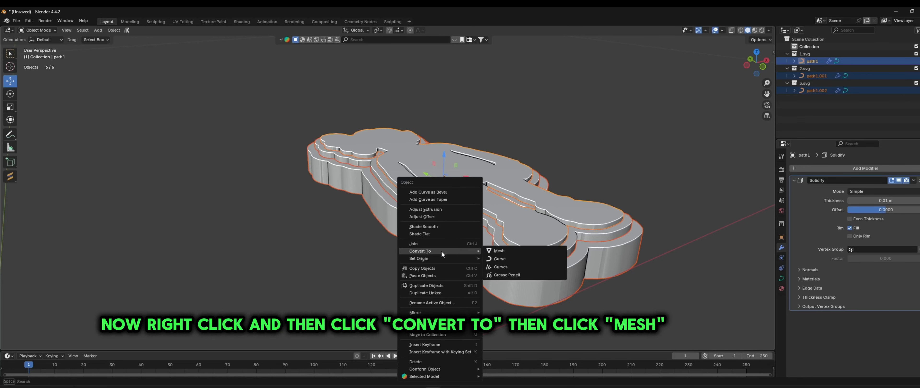
click(500, 251)
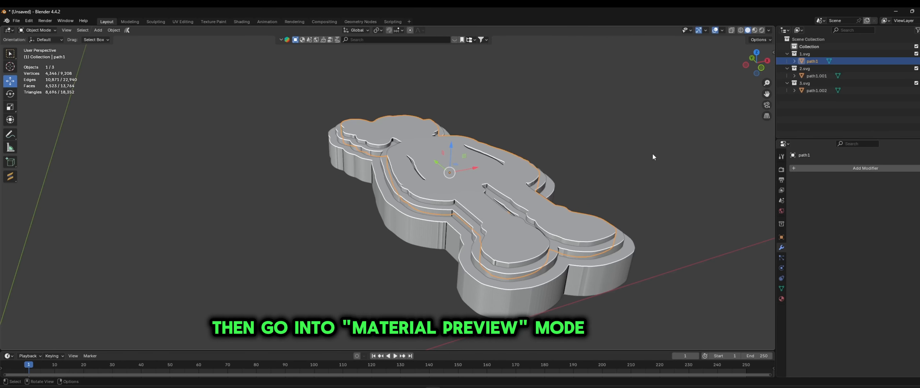
Deselect everything and switch the viewport shading to Material Preview
click(652, 155)
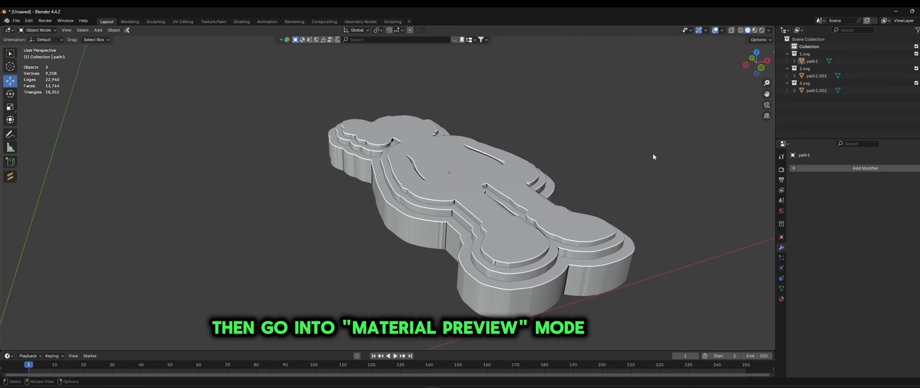
click(755, 31)
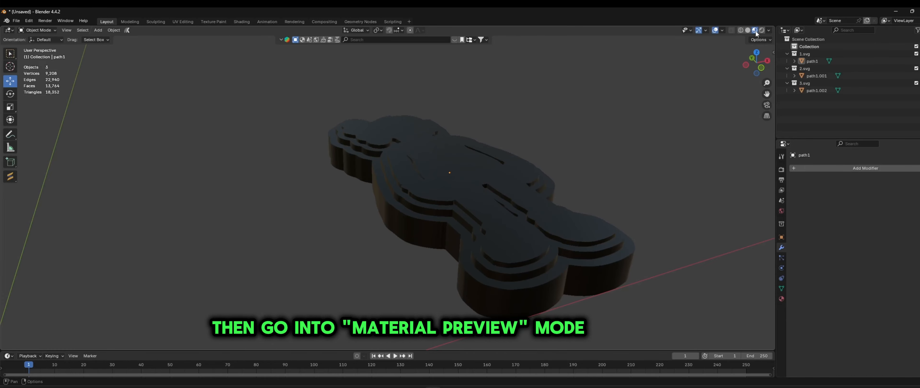
click(477, 140)
click(645, 138)
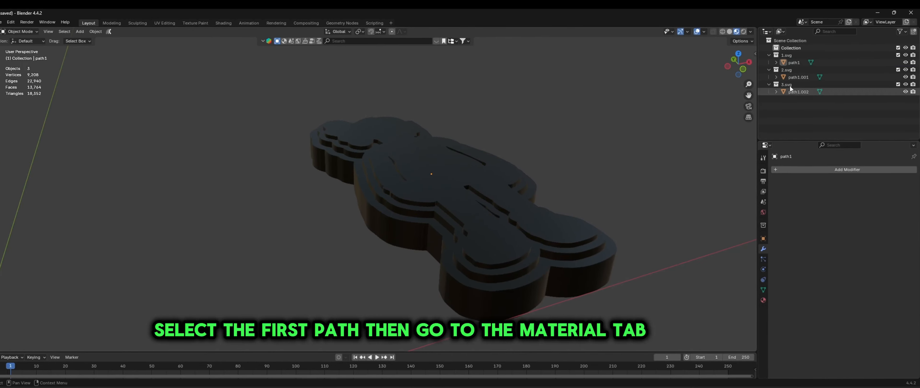
Replace path1's SVGMat material with a new material named kawstexture
click(796, 64)
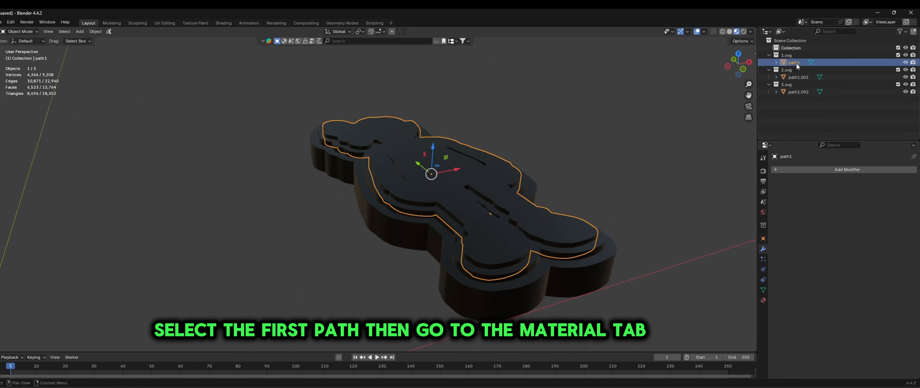
click(763, 302)
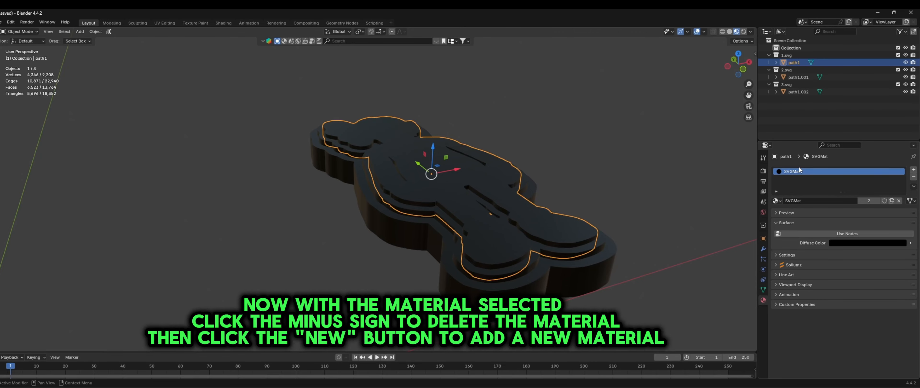
click(913, 177)
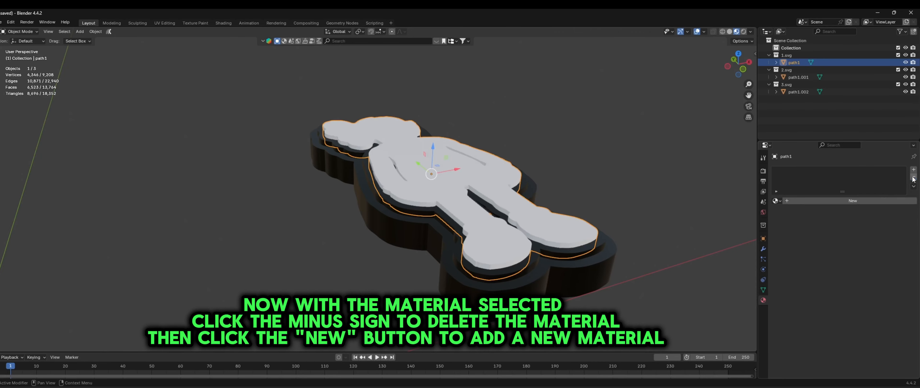
click(833, 202)
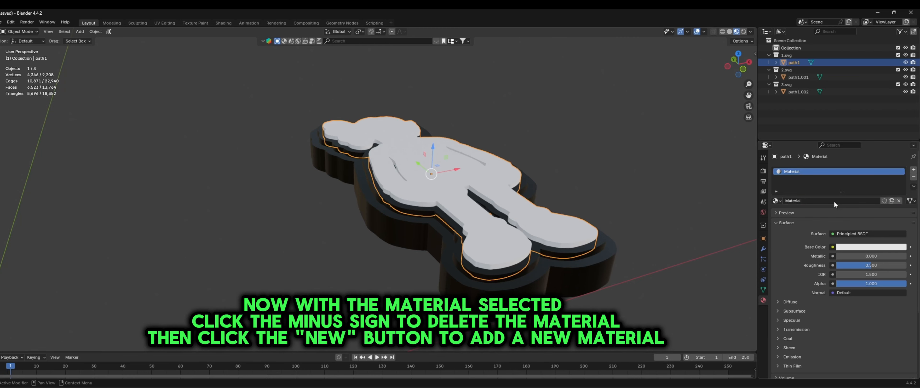
double_click(788, 172)
text(kawstexture)
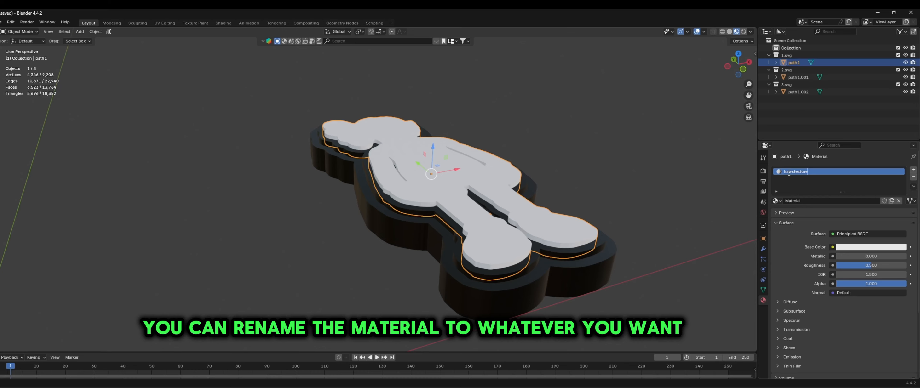
key(Return)
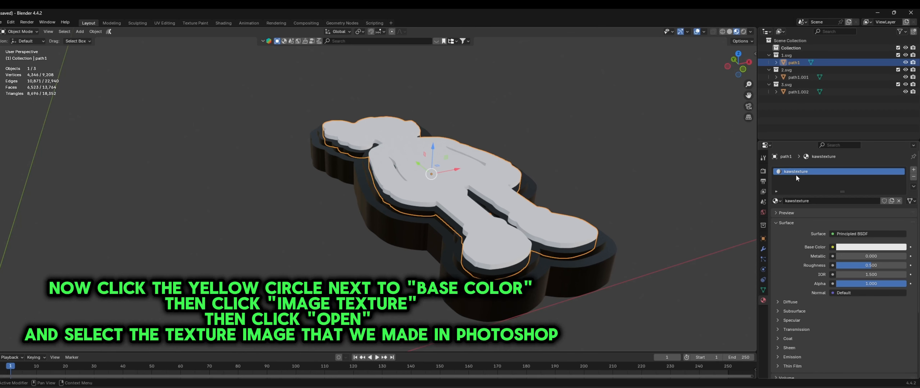
Assign kawstexture.png from the Kaws project folder as an image texture to the material's base color
click(832, 247)
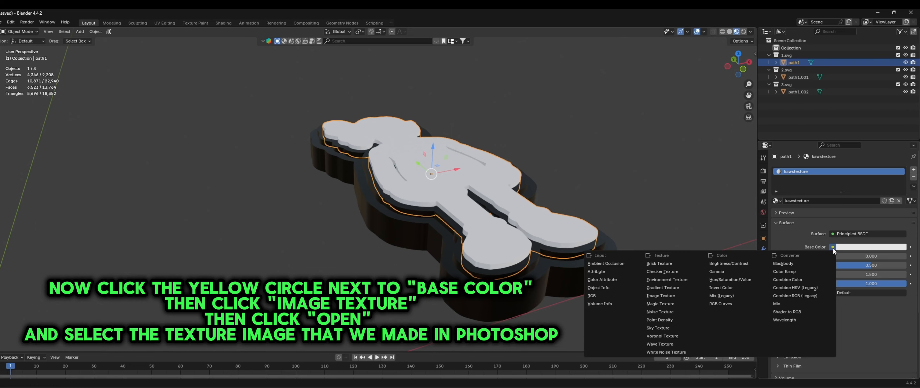
click(666, 297)
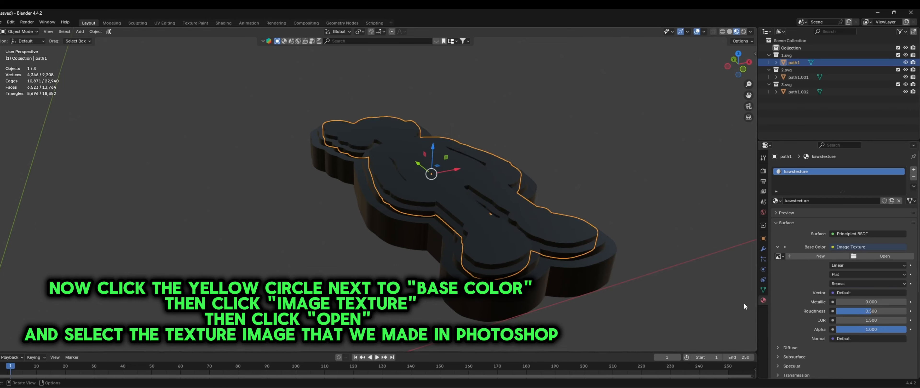
click(879, 256)
double_click(530, 196)
click(356, 150)
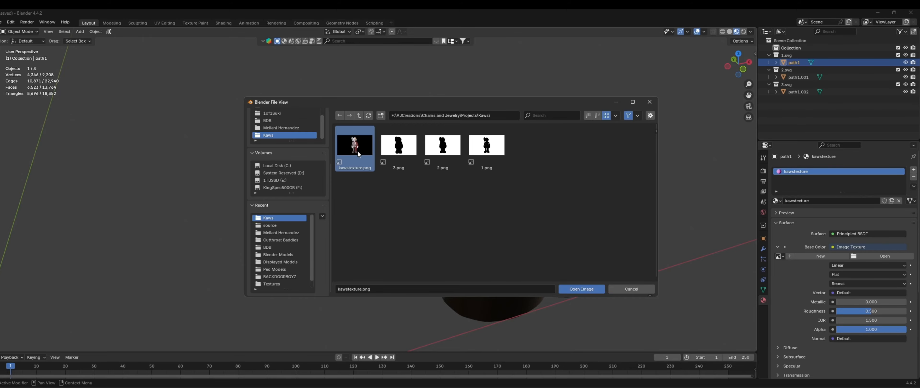
click(581, 289)
Switch to the UV Editing workspace with path1 and select the whole first layer in the 3D view
middle_drag(443, 206, 395, 233)
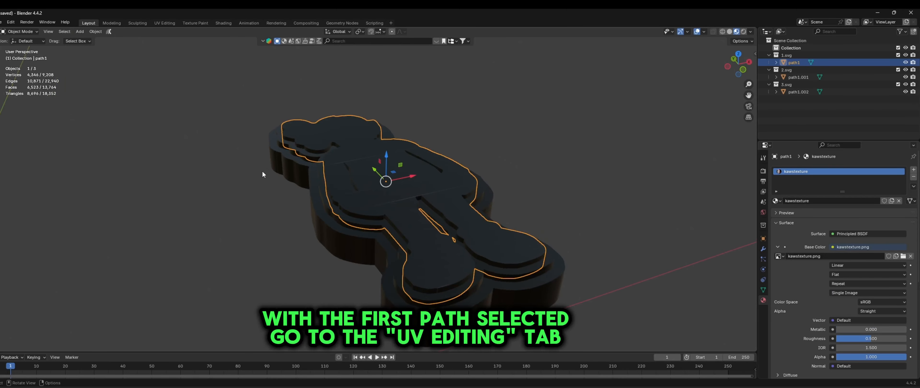
click(163, 23)
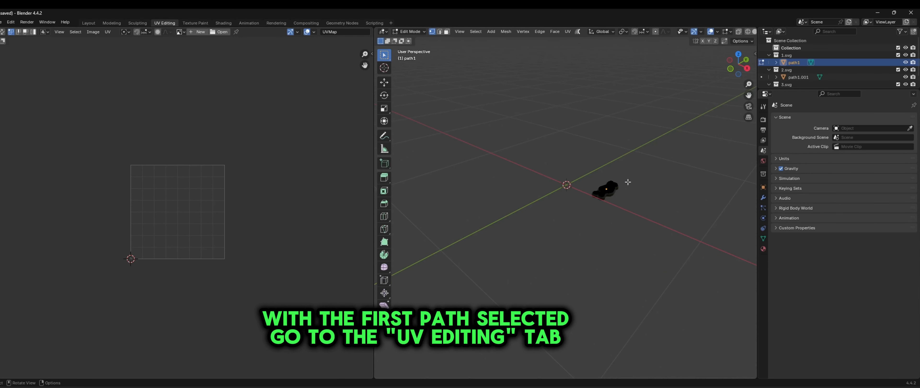
scroll(615, 190, up, 9)
middle_drag(554, 166, 593, 188)
scroll(593, 188, up, 1)
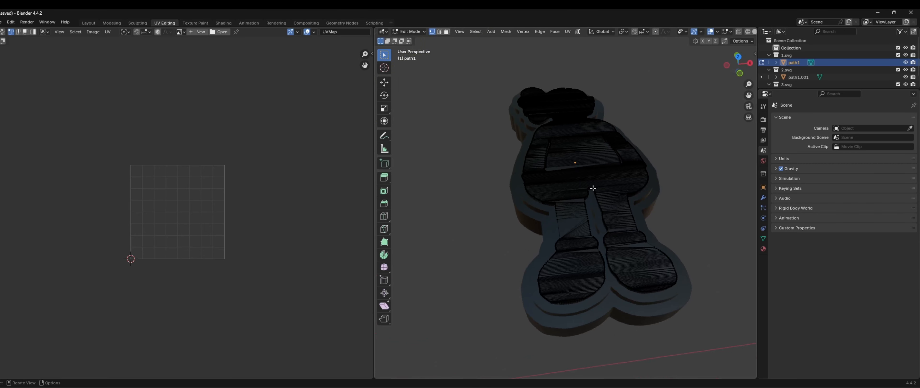
scroll(592, 188, up, 2)
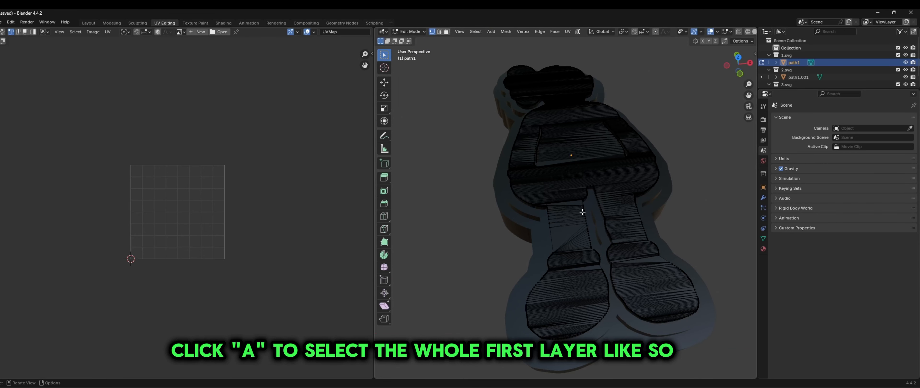
key(l)
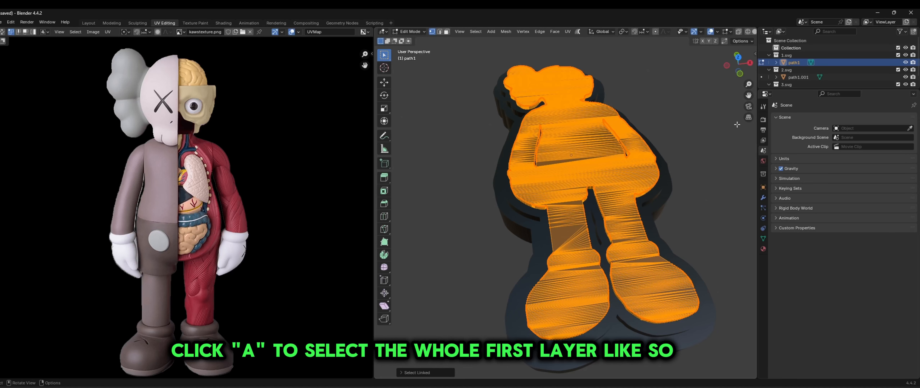
Look at the selected layer straight from above and unwrap it with Cube Projection
click(739, 59)
key(KP_Decimal)
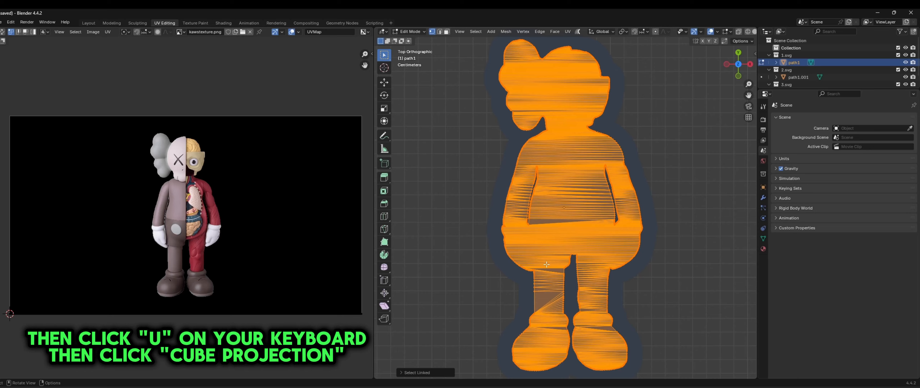
key(u)
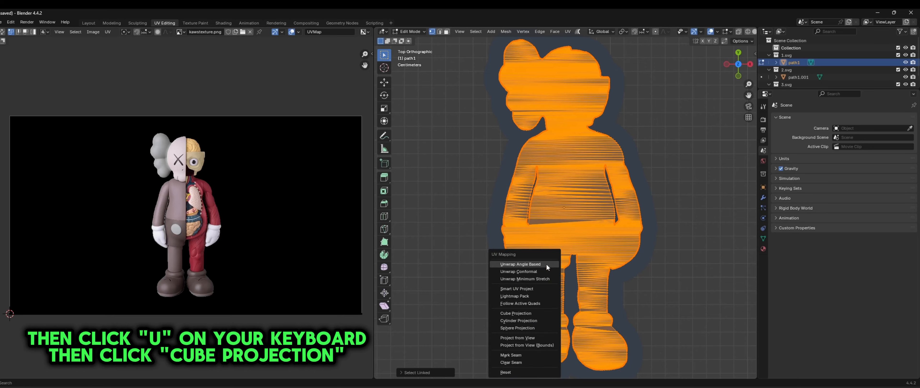
click(521, 313)
Select the linked figure-shaped UV island and move it off the character, up beyond the image's upper-right corner
scroll(197, 159, up, 1)
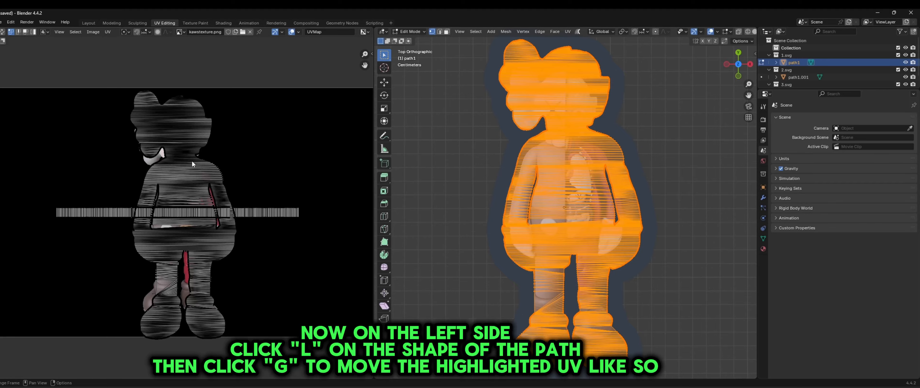
key(l)
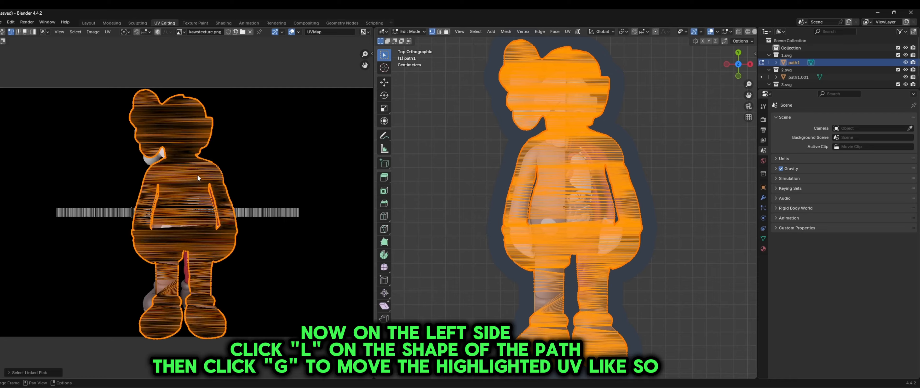
scroll(206, 251, up, 1)
scroll(206, 251, down, 1)
key(g)
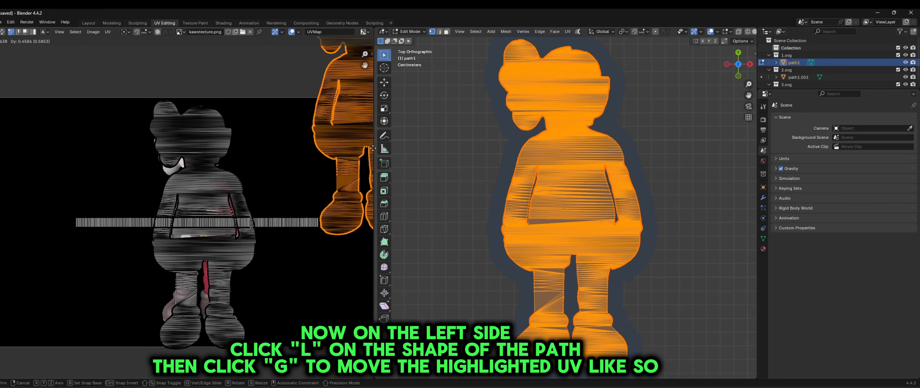
click(13, 161)
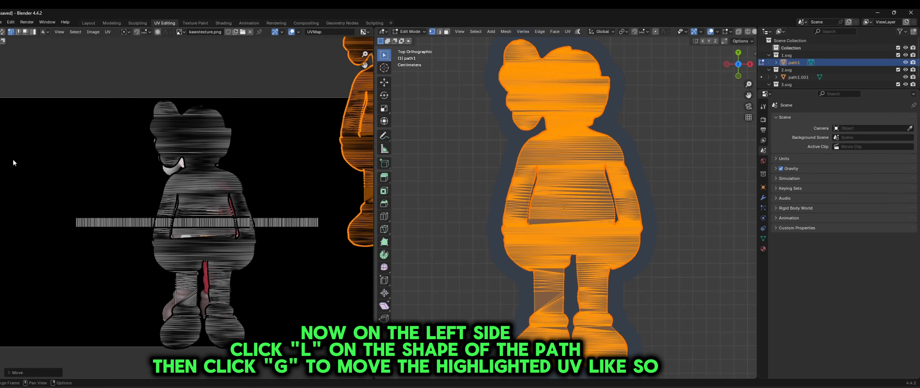
Select the duplicate figure-shaped UV island and move it exactly on top of the island already set aside
scroll(173, 225, down, 2)
scroll(214, 237, up, 1)
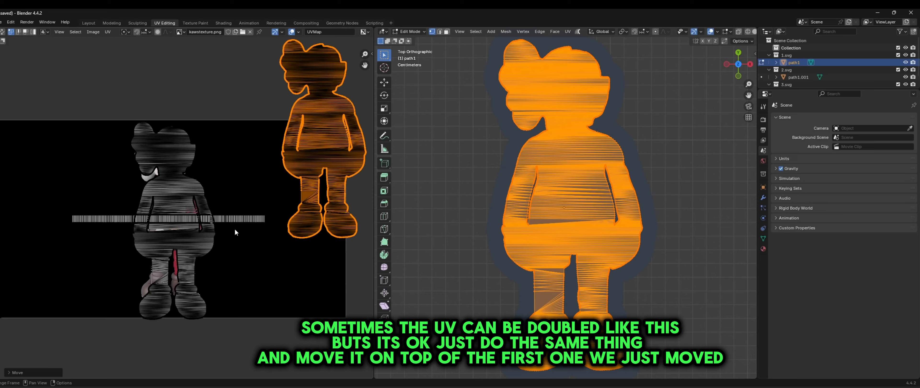
click(245, 283)
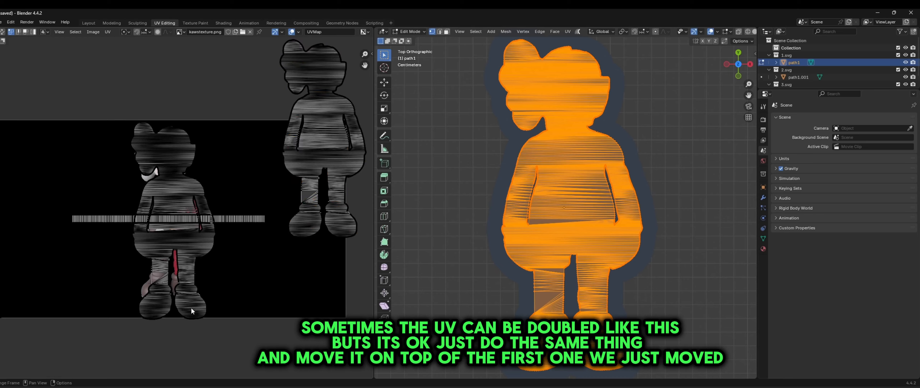
key(l)
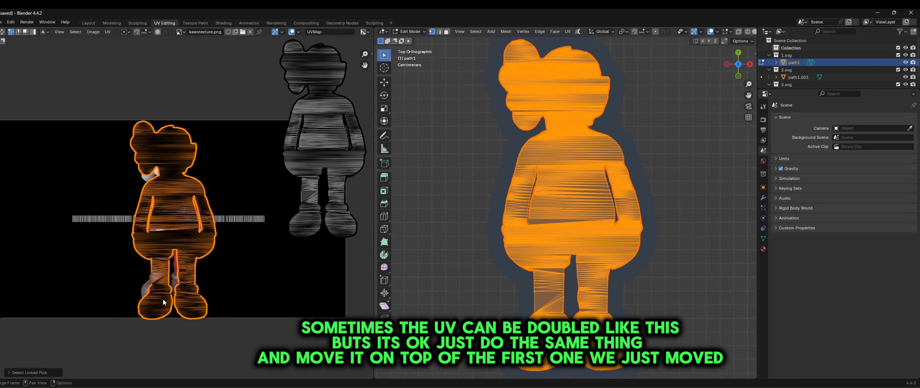
key(g)
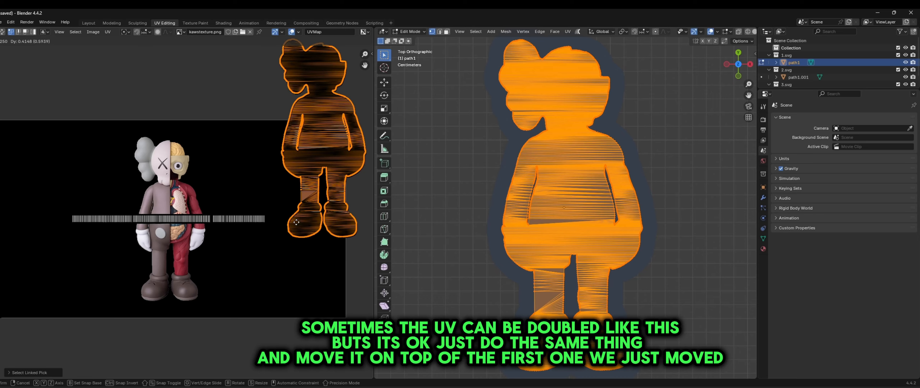
click(299, 224)
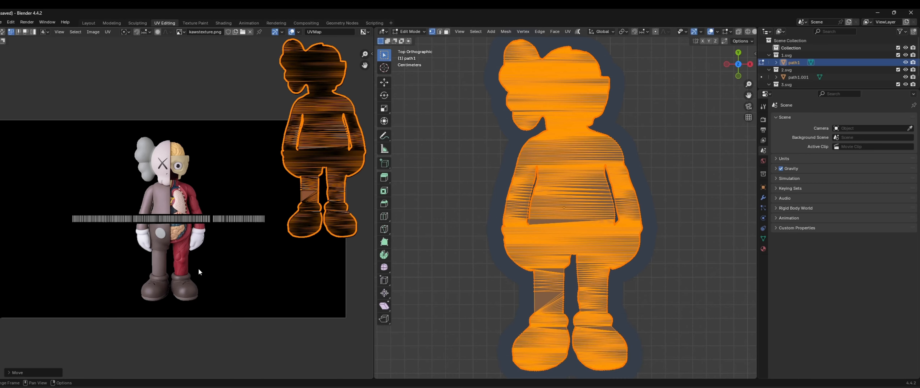
Select the rectangular strip UV islands, move them to the black area near the image's lower-right corner and shrink them
click(163, 237)
drag(59, 212, 269, 234)
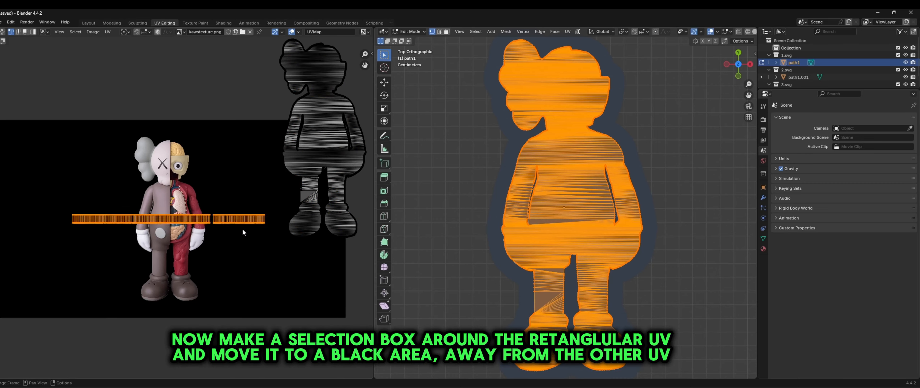
key(g)
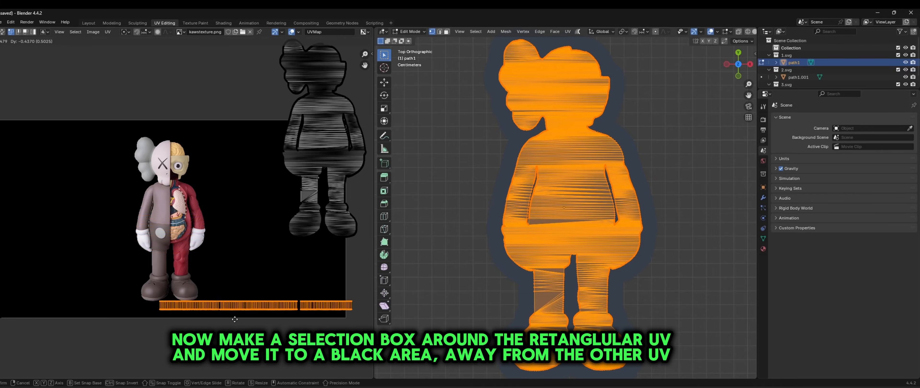
click(235, 324)
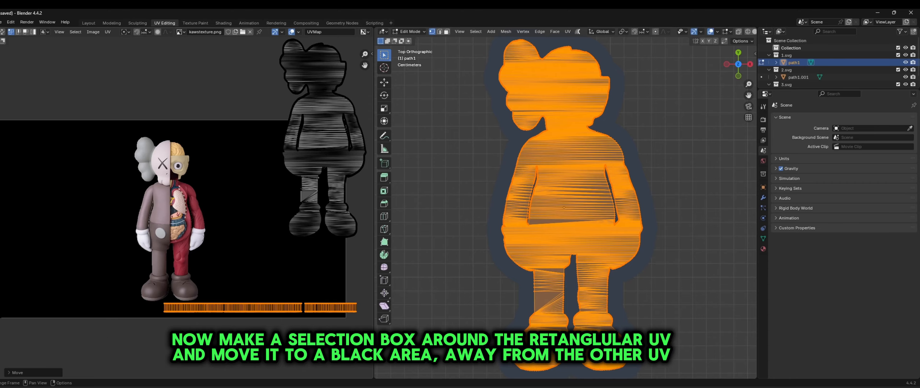
key(s)
click(181, 330)
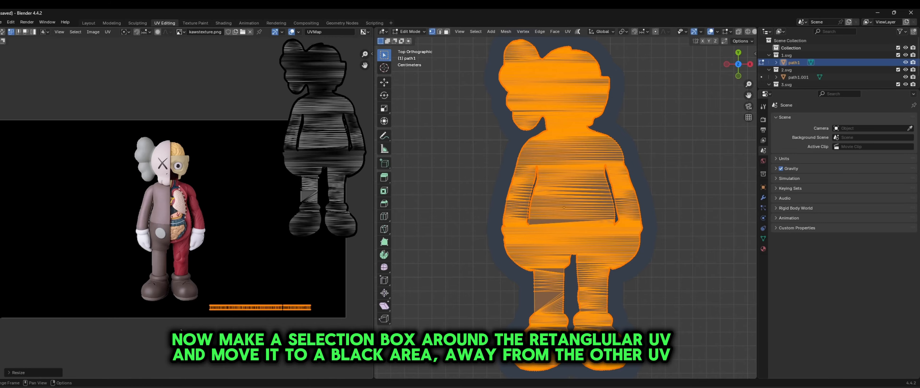
key(g)
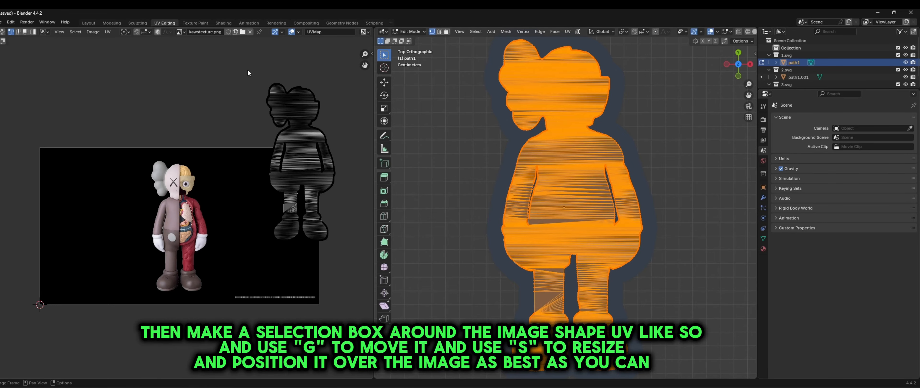
Select the figure-shaped UV islands and move them over the character in the image
drag(248, 70, 349, 252)
key(g)
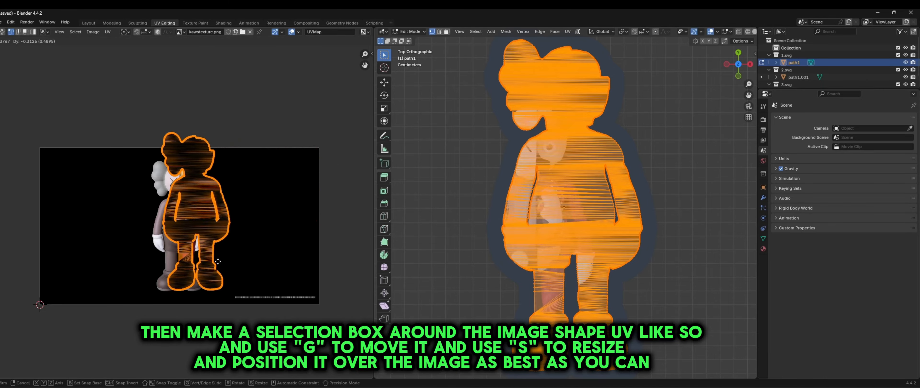
click(202, 275)
scroll(151, 219, up, 1)
scroll(154, 253, up, 1)
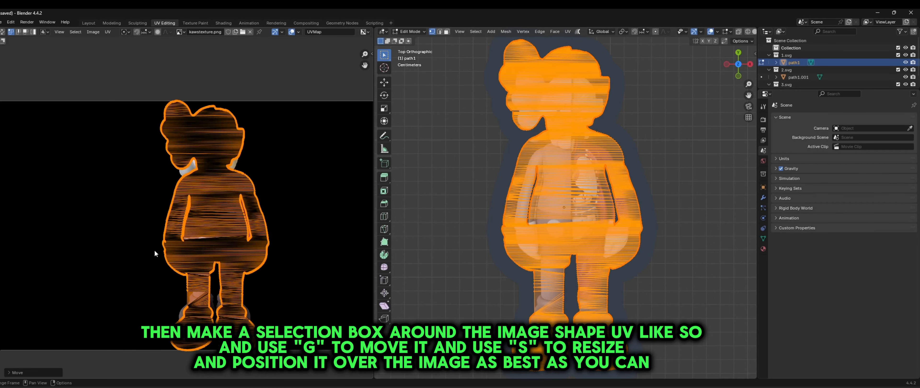
scroll(226, 249, up, 1)
scroll(219, 285, up, 1)
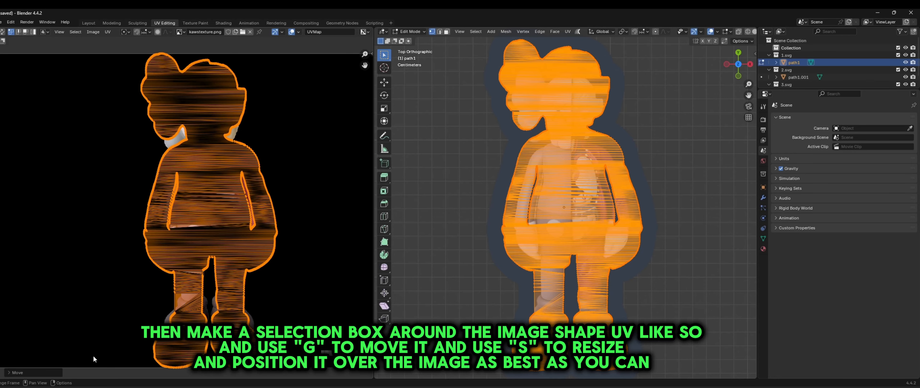
Scale the figure-shaped UV islands to about 0.83 and fine-tune their position to match the character's outline
key(s)
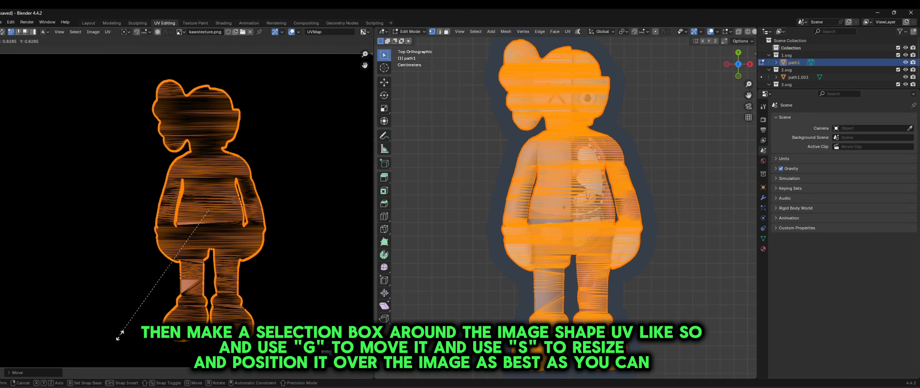
click(120, 335)
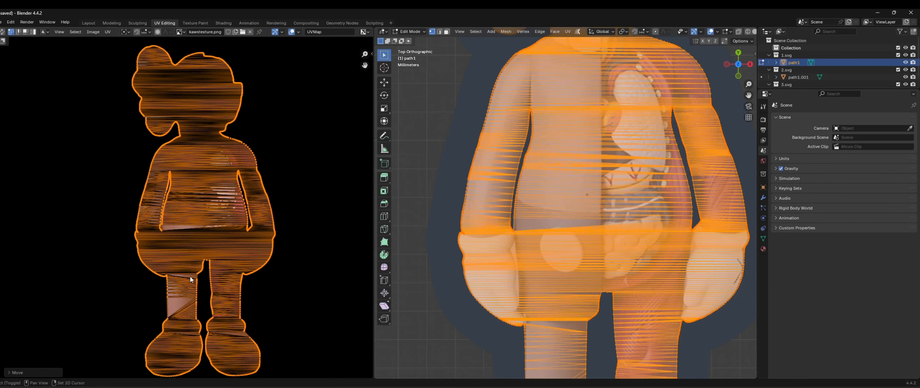
scroll(169, 271, up, 3)
key(g)
click(168, 273)
scroll(168, 272, down, 3)
scroll(239, 234, up, 4)
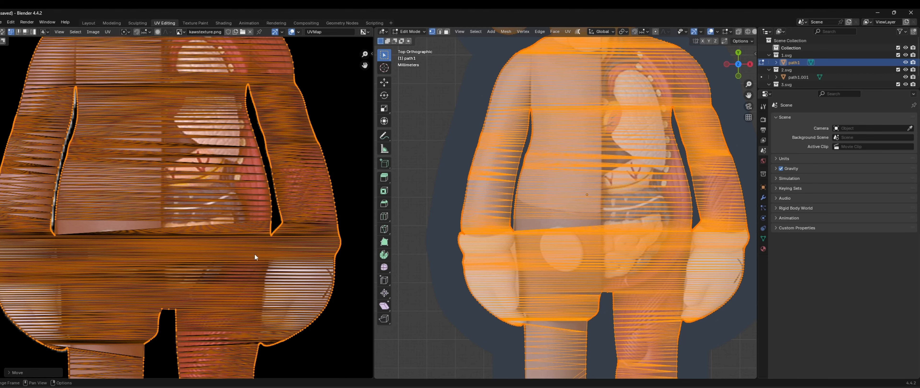
scroll(254, 254, down, 3)
scroll(353, 266, up, 1)
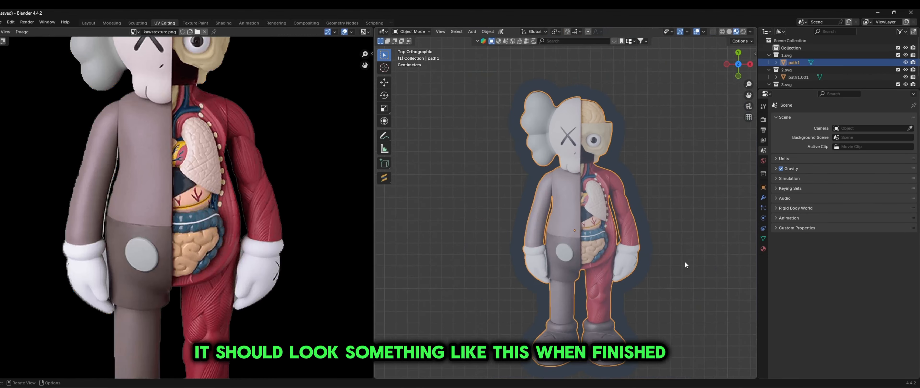
Deselect the textured first layer and return to the Layout workspace, viewing the whole pendant at an angle
click(684, 264)
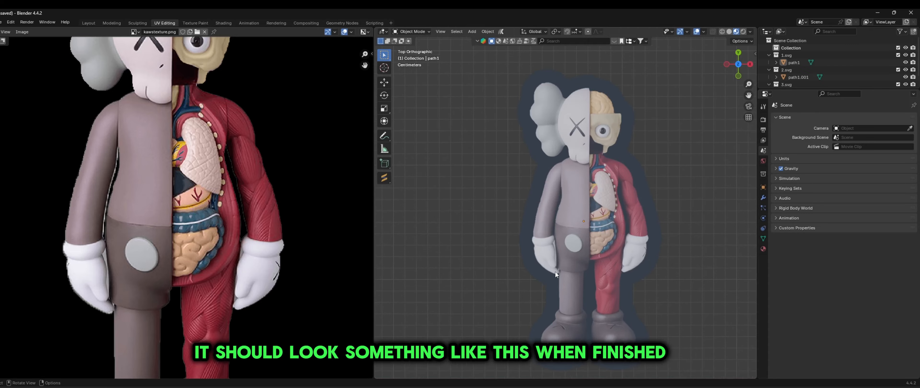
click(91, 22)
scroll(462, 219, down, 4)
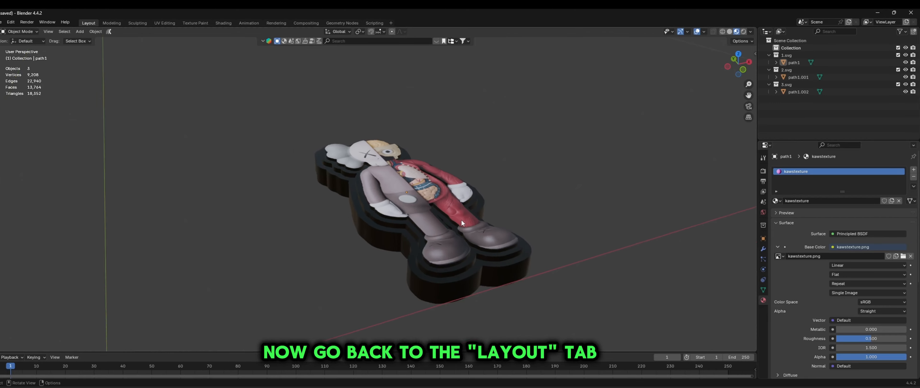
mouse_move(423, 271)
middle_down()
mouse_move(477, 235)
mouse_move(431, 251)
mouse_move(433, 271)
mouse_move(440, 269)
middle_up()
Remove the existing material from the second layer, path1.001, and add a new one
click(798, 77)
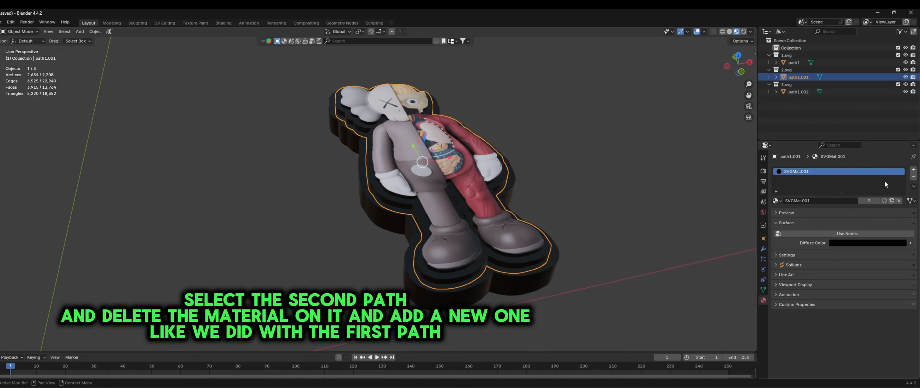
click(913, 176)
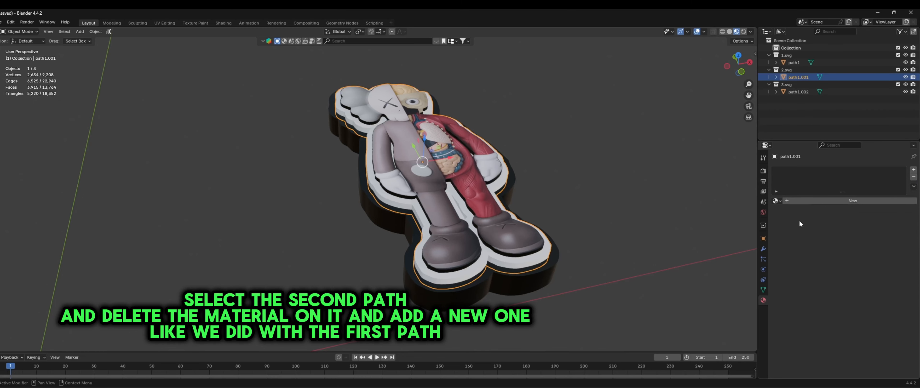
click(792, 201)
Name the second layer's new material black
double_click(789, 173)
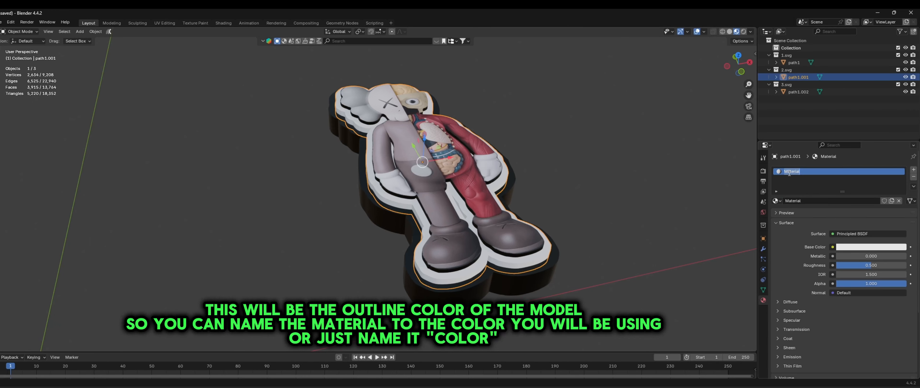
key(BackSpace)
text(black)
key(Return)
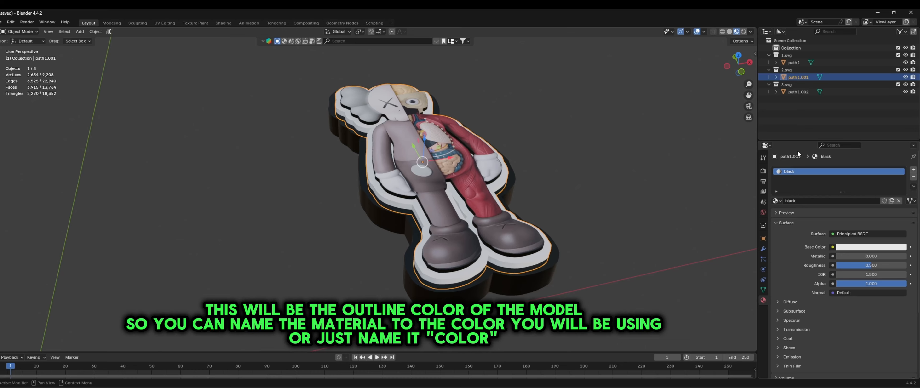
Rename the second layer's material to color
click(832, 248)
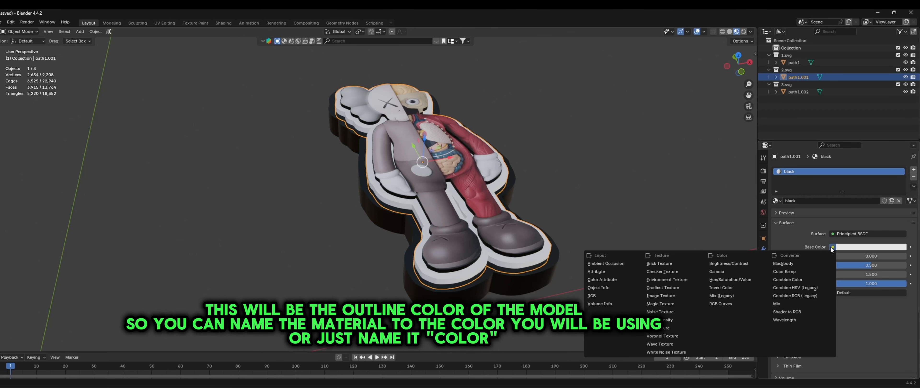
click(790, 202)
double_click(792, 172)
text(color)
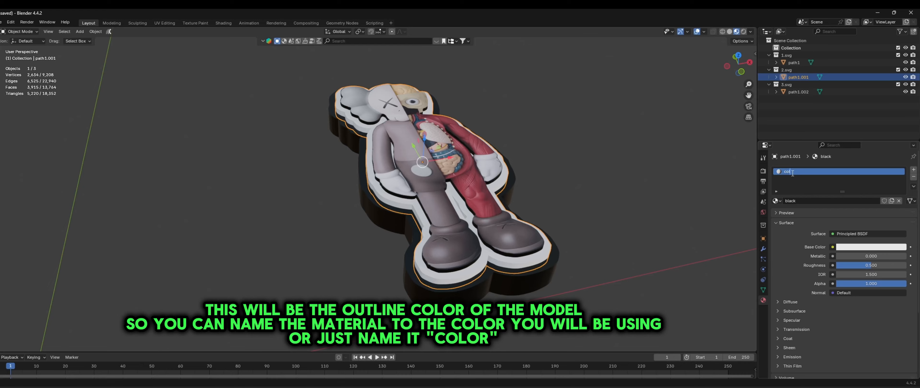
key(Return)
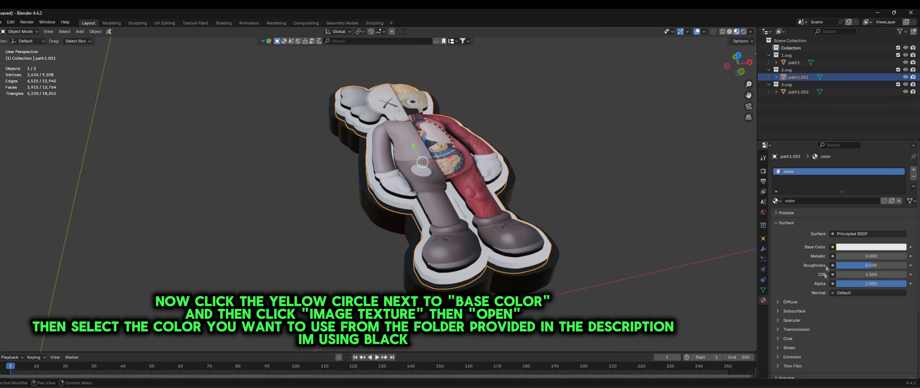
Use an Image Texture as the color material's Base Color and load black.dds
click(832, 246)
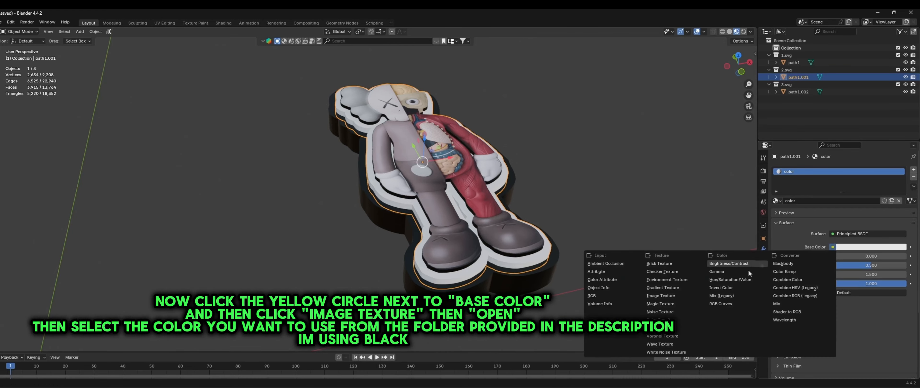
click(661, 296)
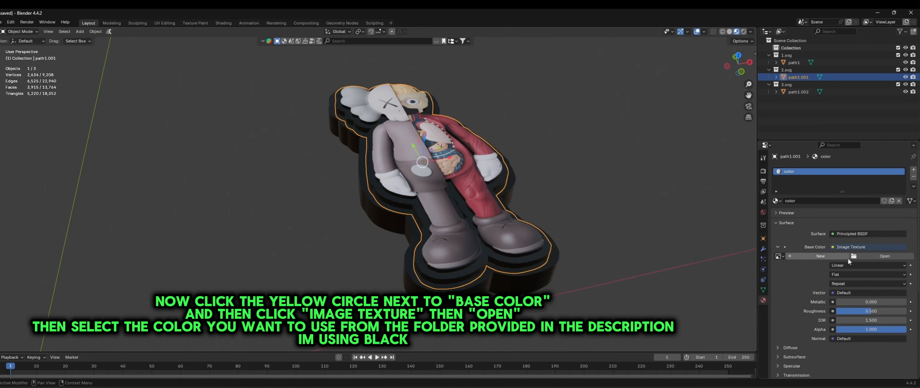
click(863, 258)
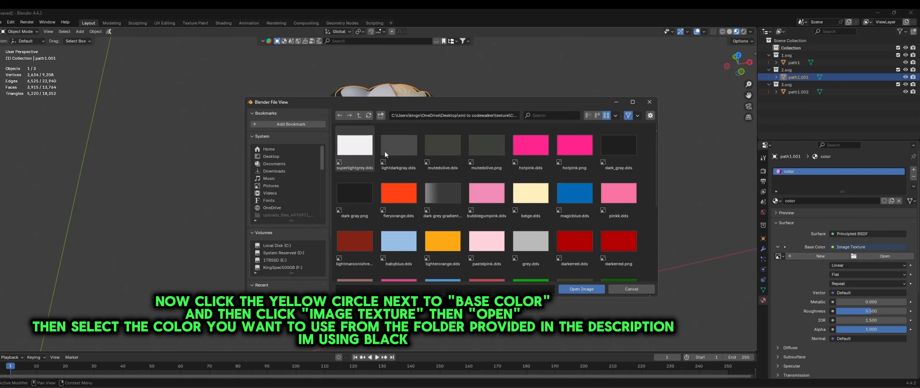
scroll(414, 165, down, 8)
double_click(534, 247)
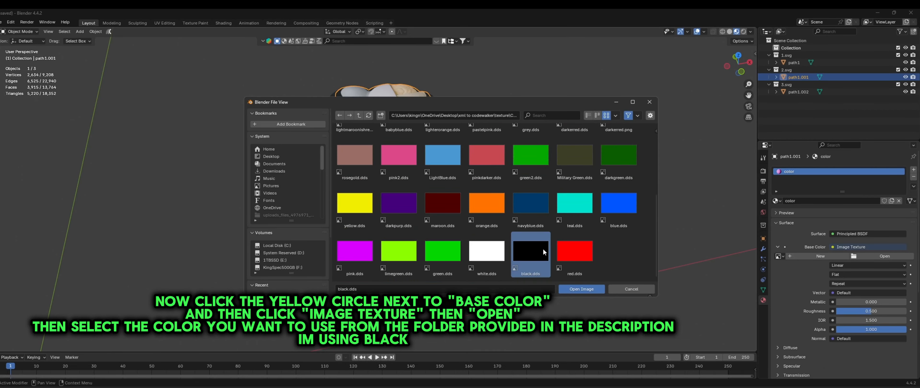
click(670, 244)
Replace the material on the third layer, path1.002, with a new one named Diamond
middle_drag(500, 282, 495, 273)
click(494, 276)
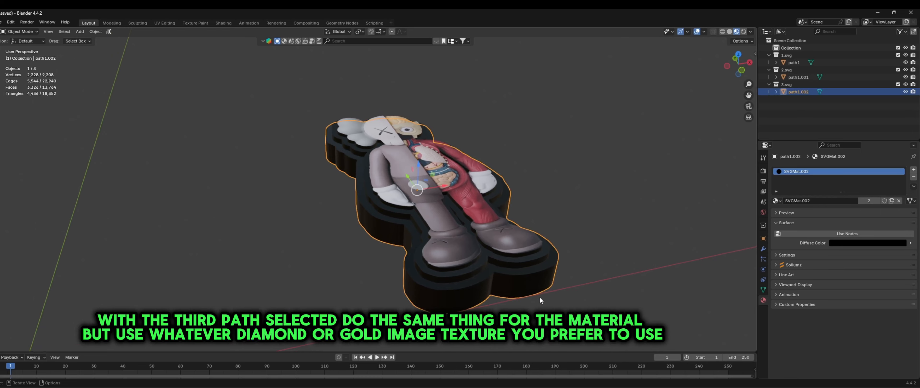
click(912, 176)
click(805, 202)
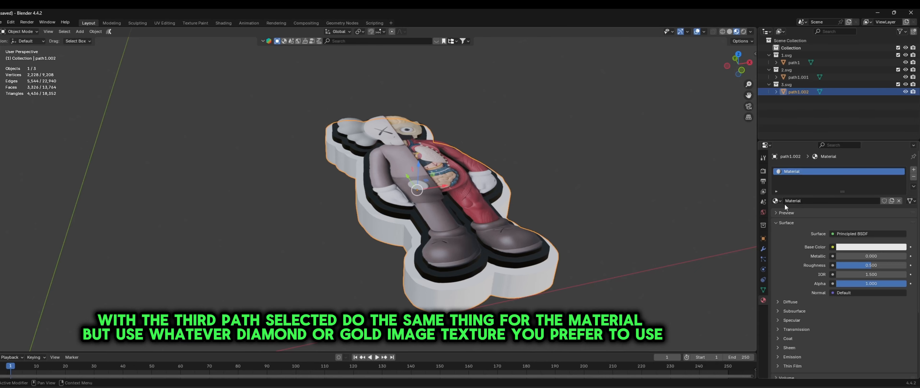
double_click(792, 173)
text(Diamond)
key(Return)
Use an Image Texture as the Diamond material's Base Color and load 1diamond1.dds
click(833, 247)
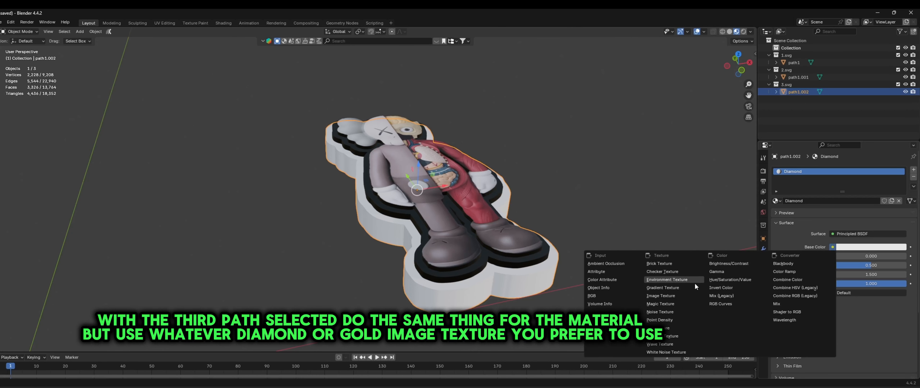
click(668, 299)
click(870, 256)
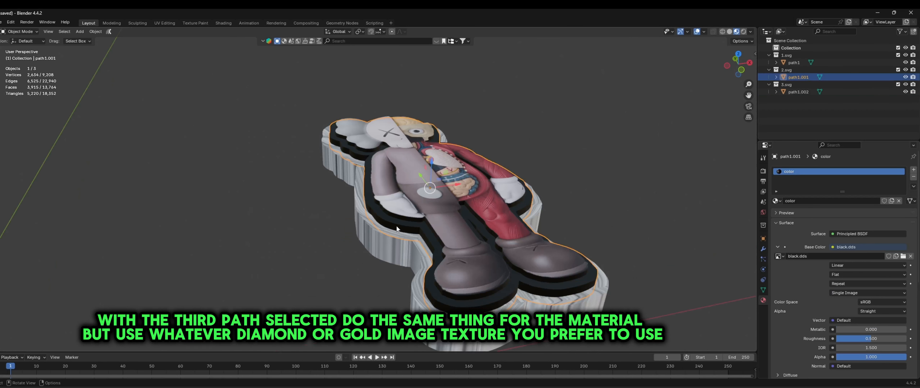
Select the second and third layers together and unwrap all their geometry with Cube Projection
shift+click(403, 236)
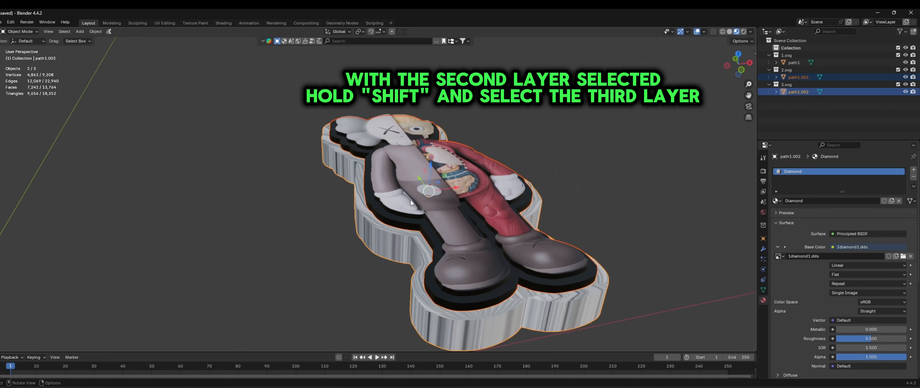
key(Tab)
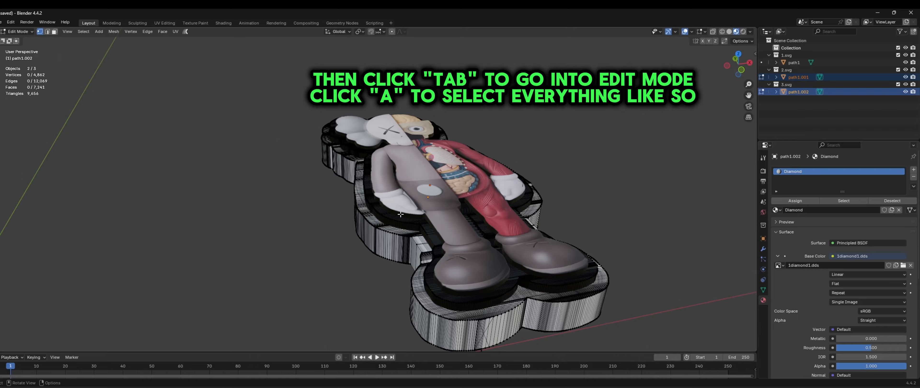
key(a)
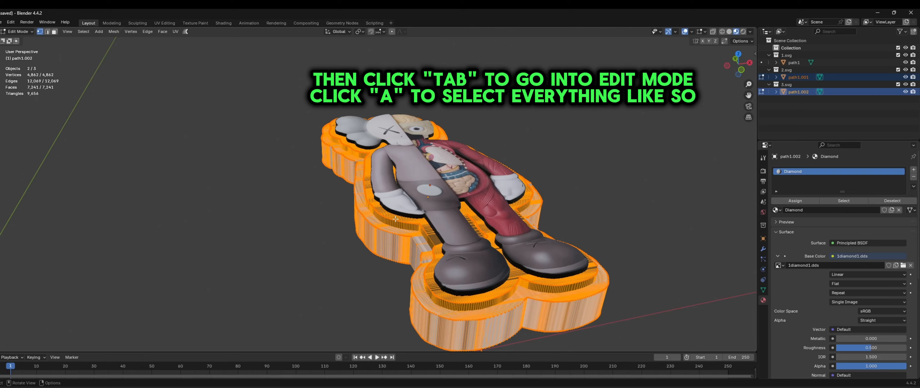
key(u)
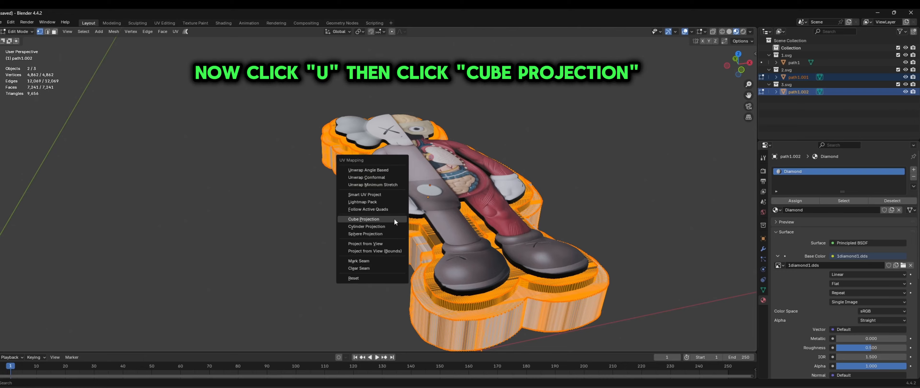
click(373, 220)
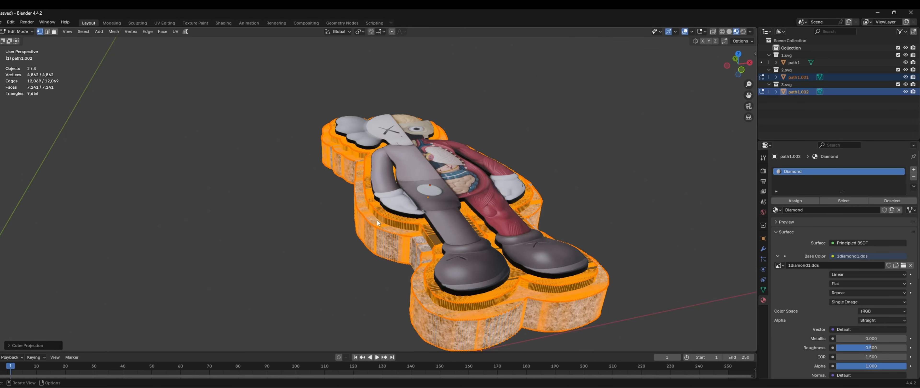
key(Tab)
Switch to solid shading, select all three layers and join them into one object
scroll(392, 222, down, 3)
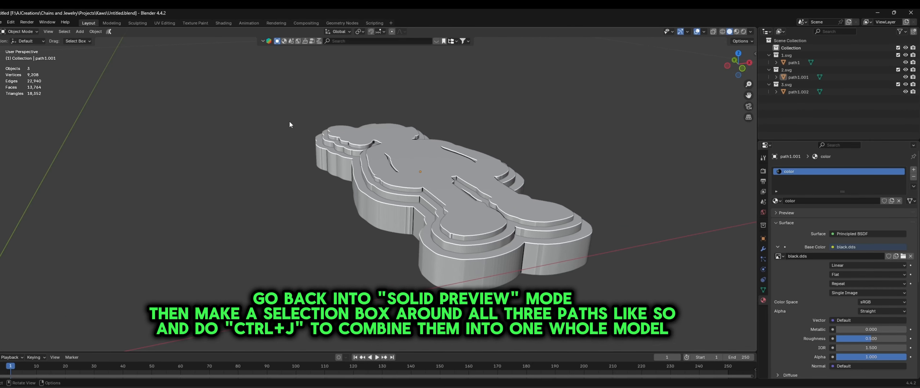
drag(281, 110, 633, 305)
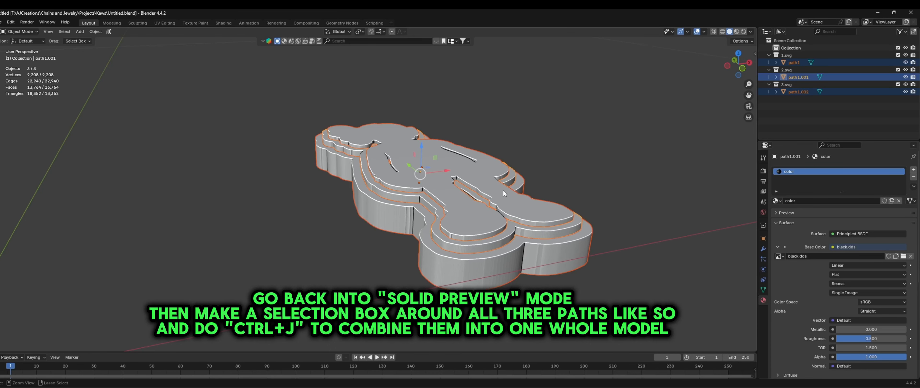
key(ctrl+j)
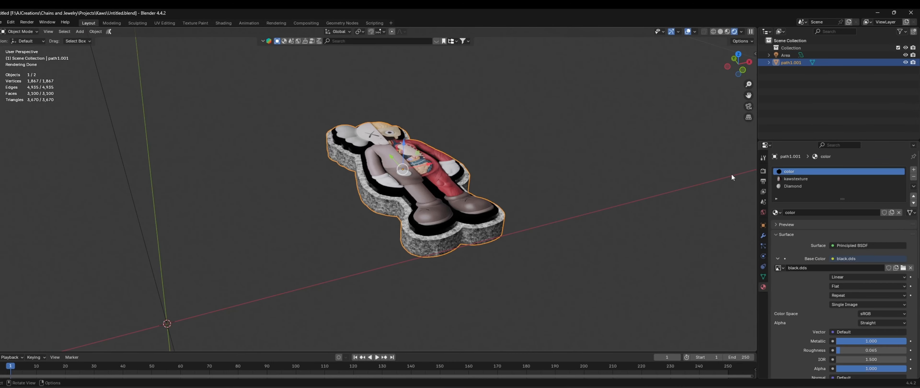
Open the World settings and assign an Image Texture to the background Color
click(763, 212)
click(832, 216)
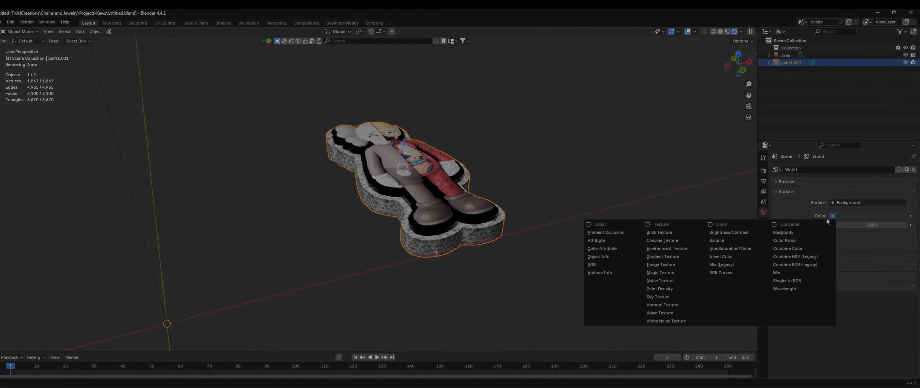
click(677, 263)
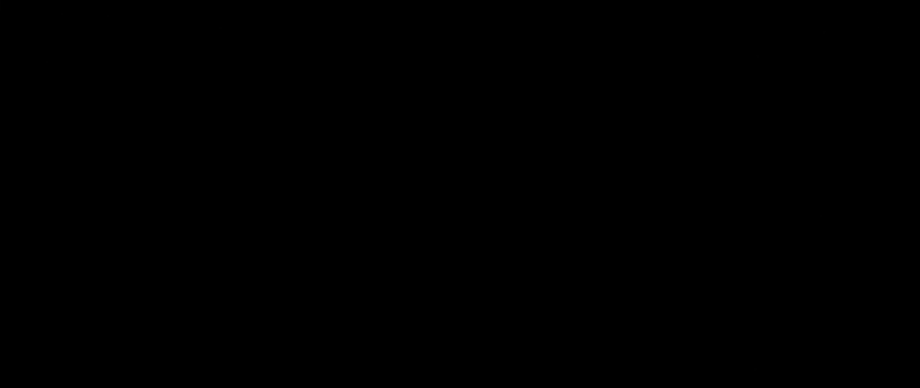